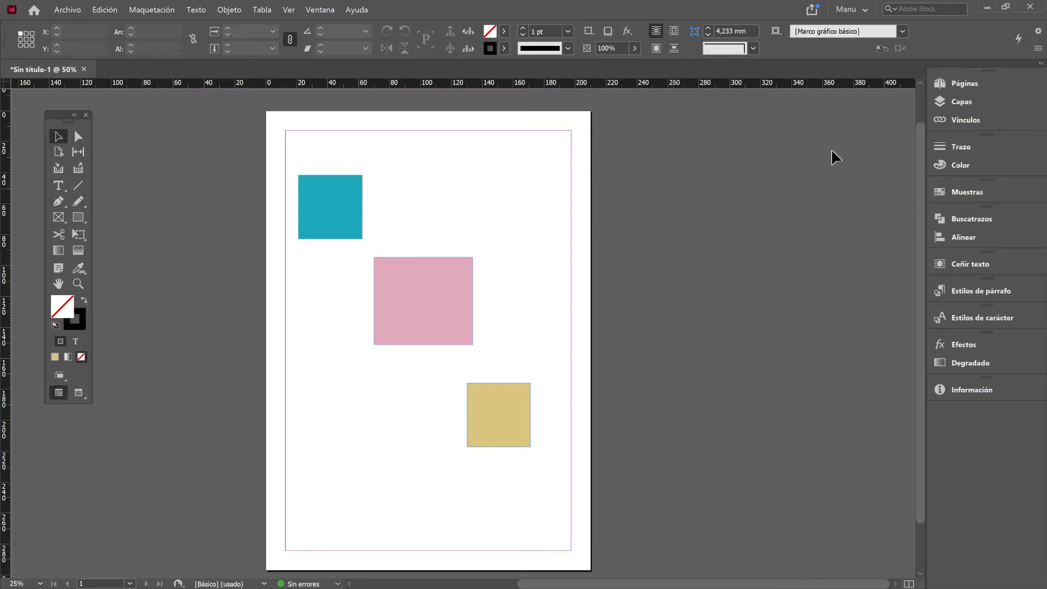
- Show the Alinear controls and detach them as a floating palette beside the page
click(973, 237)
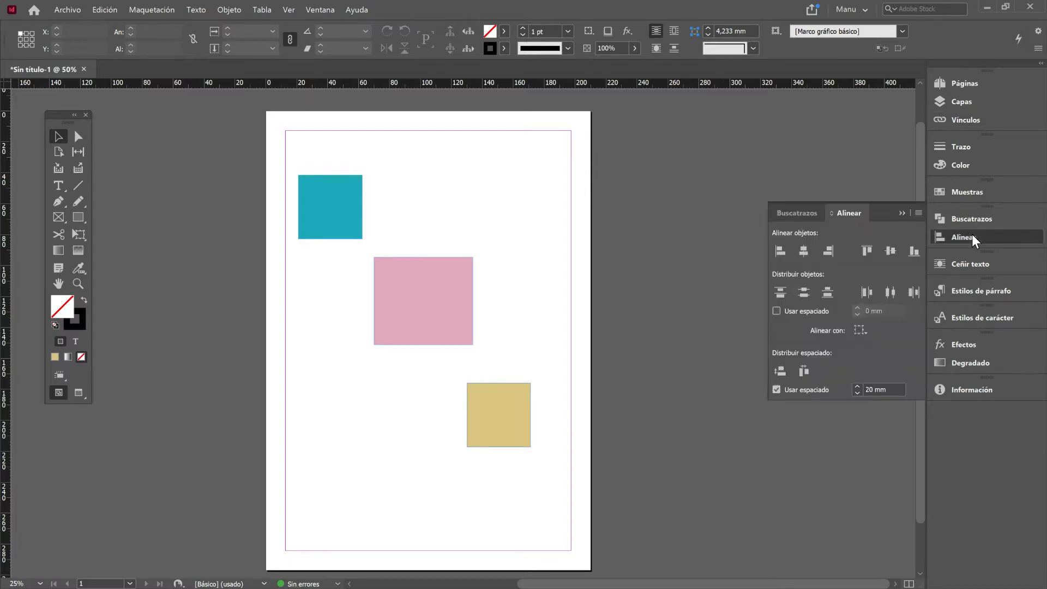
drag(853, 212, 672, 148)
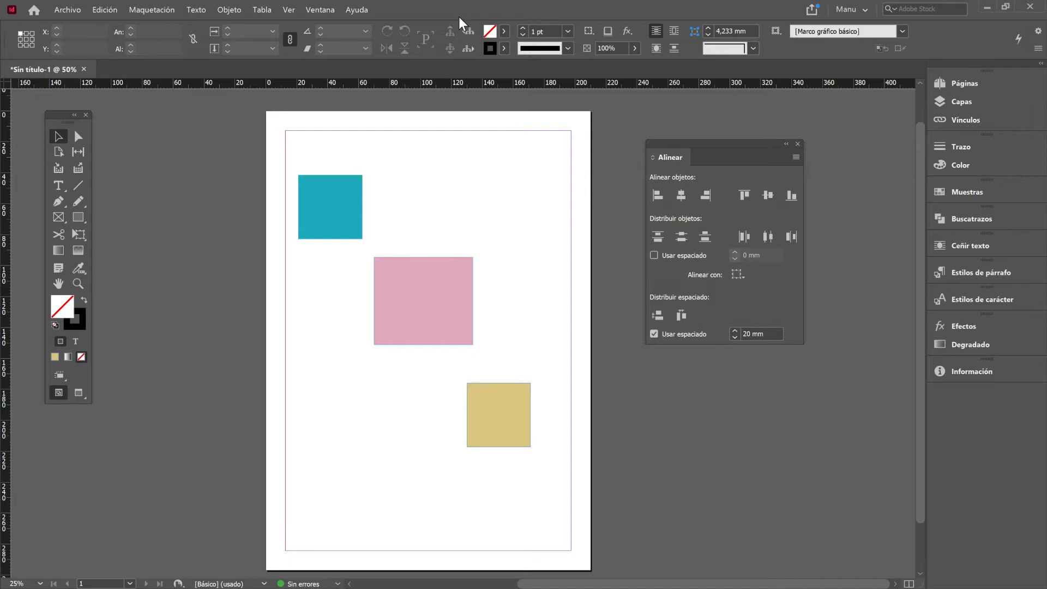
click(321, 10)
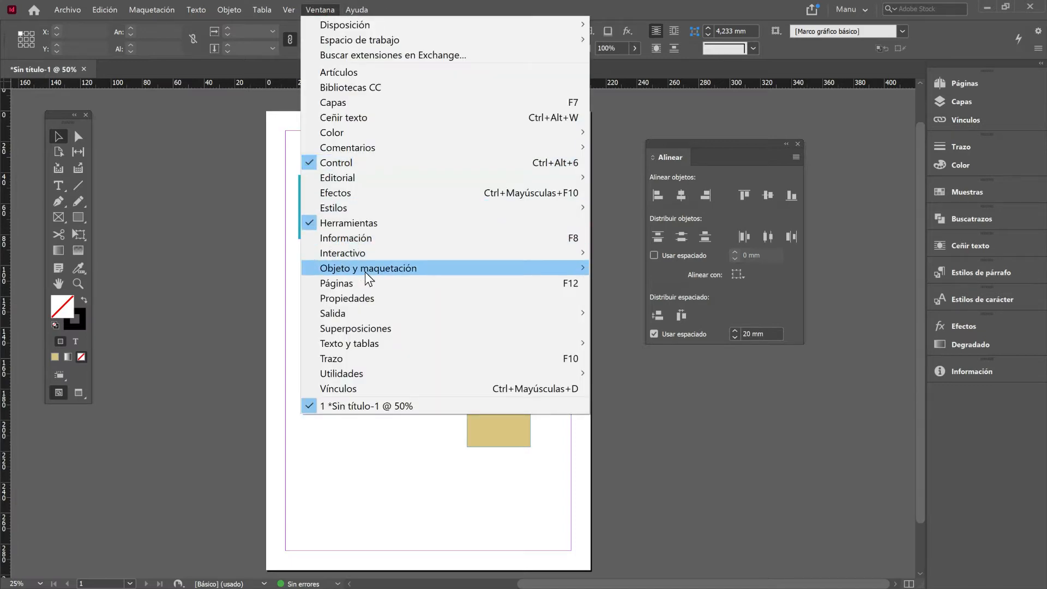
mouse_move(365, 272)
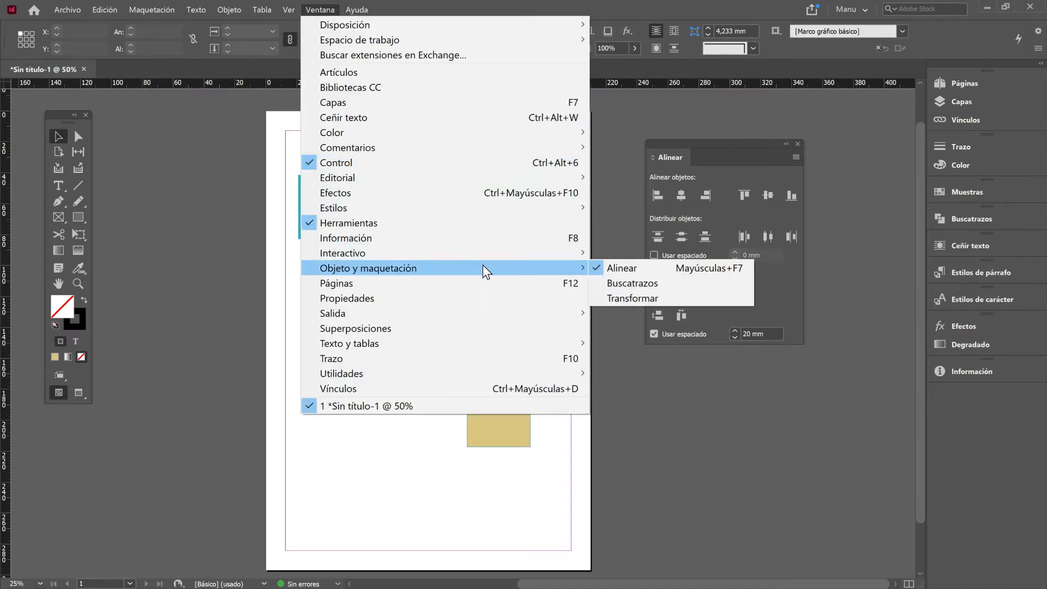
click(867, 121)
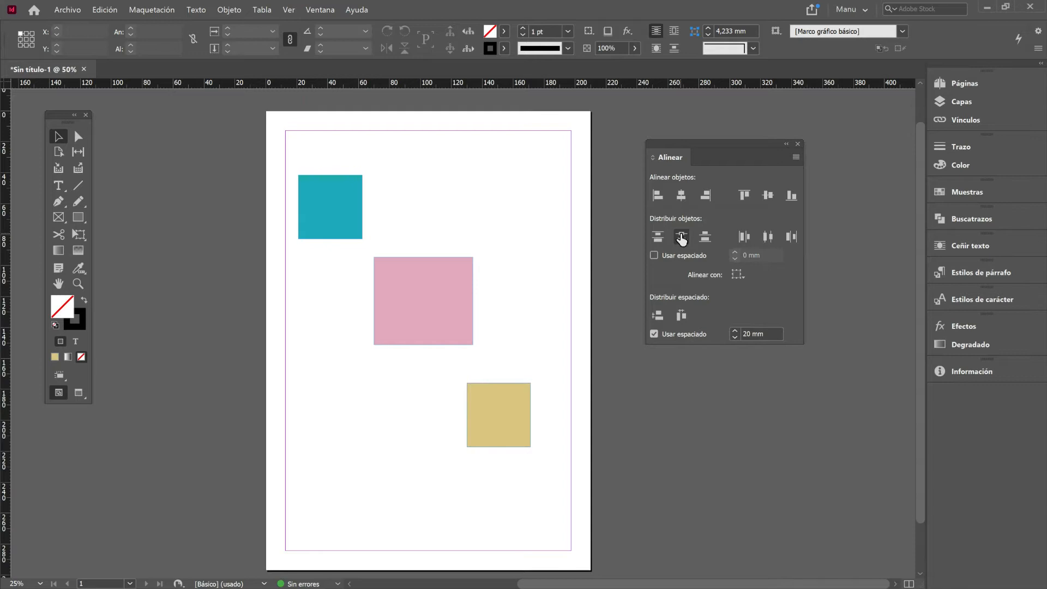
- Review the alignment reference options without changing them, and turn off Usar espaciado for Distribuir espaciado
click(744, 277)
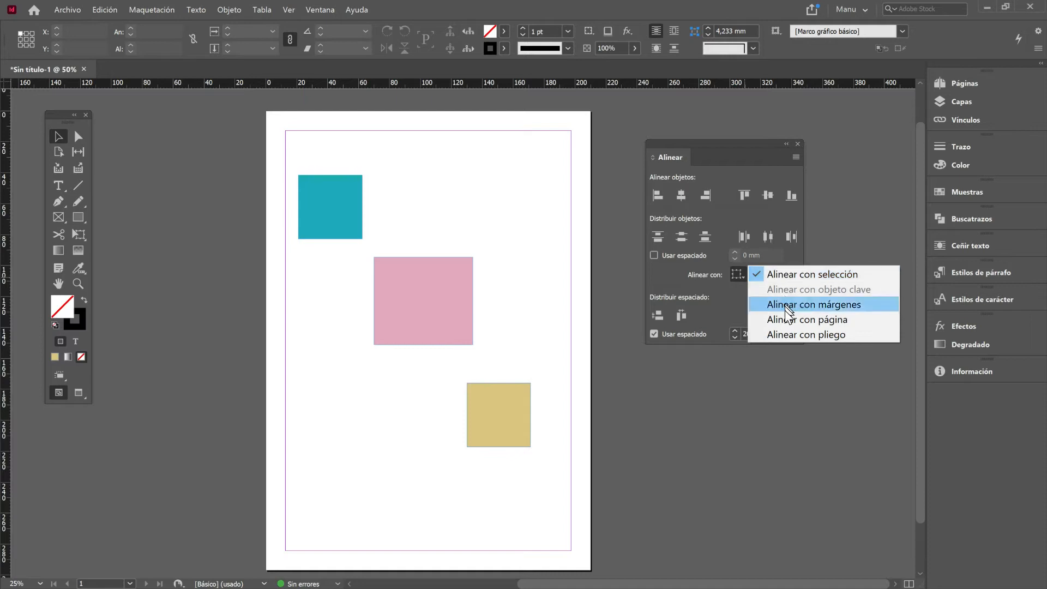
click(670, 276)
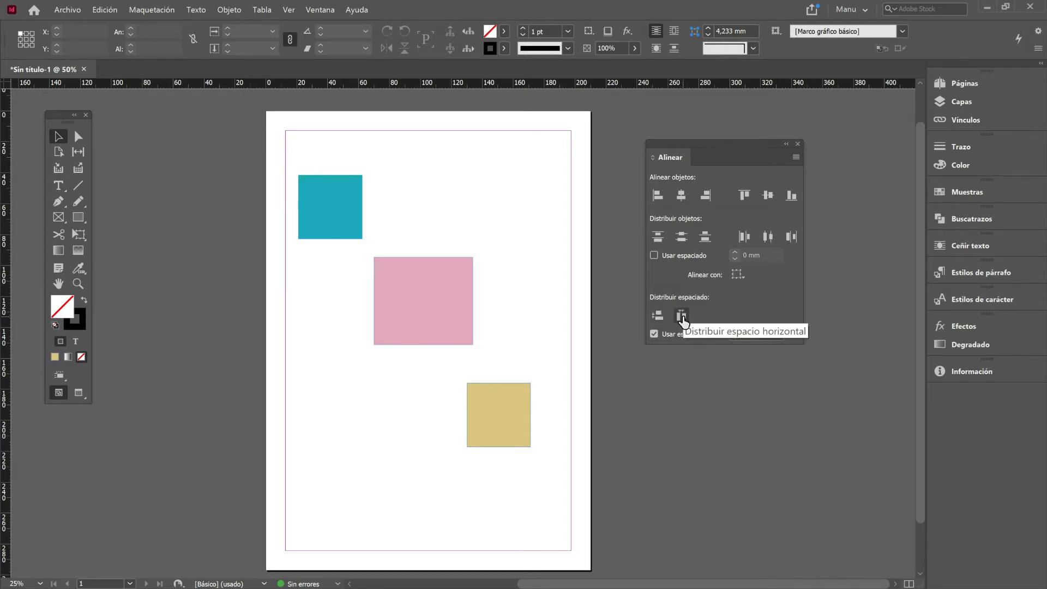
click(654, 335)
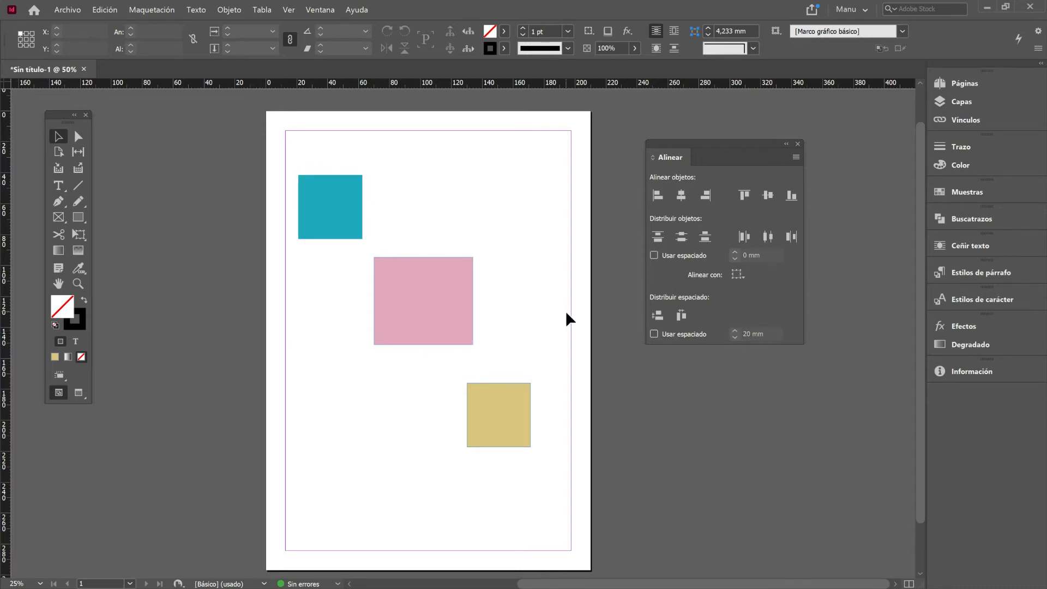
- Try aligning the left edges of all three squares to the selection, and undo the alignment
drag(543, 438, 355, 240)
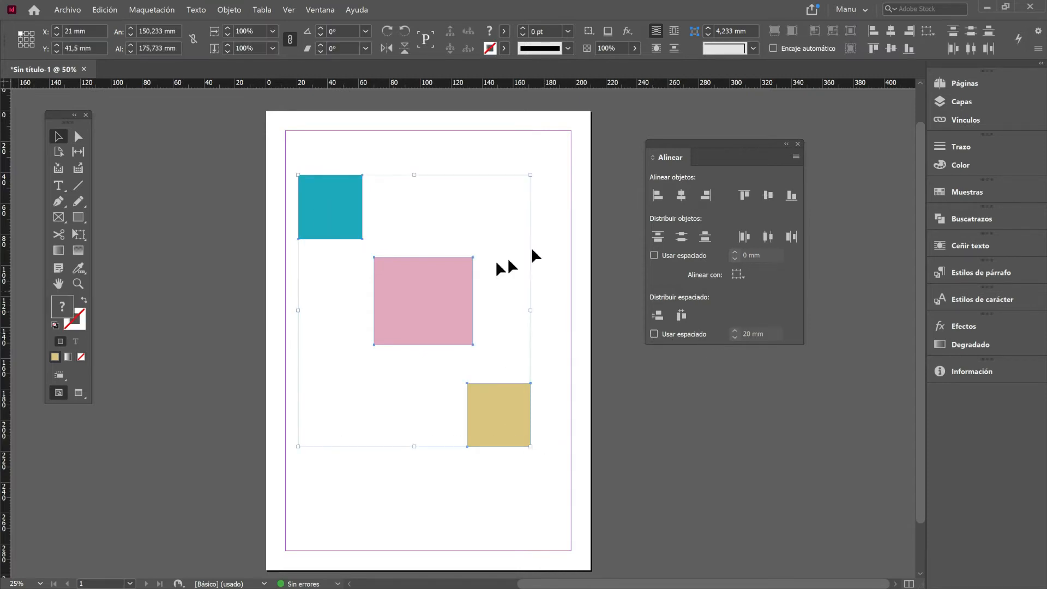
click(659, 200)
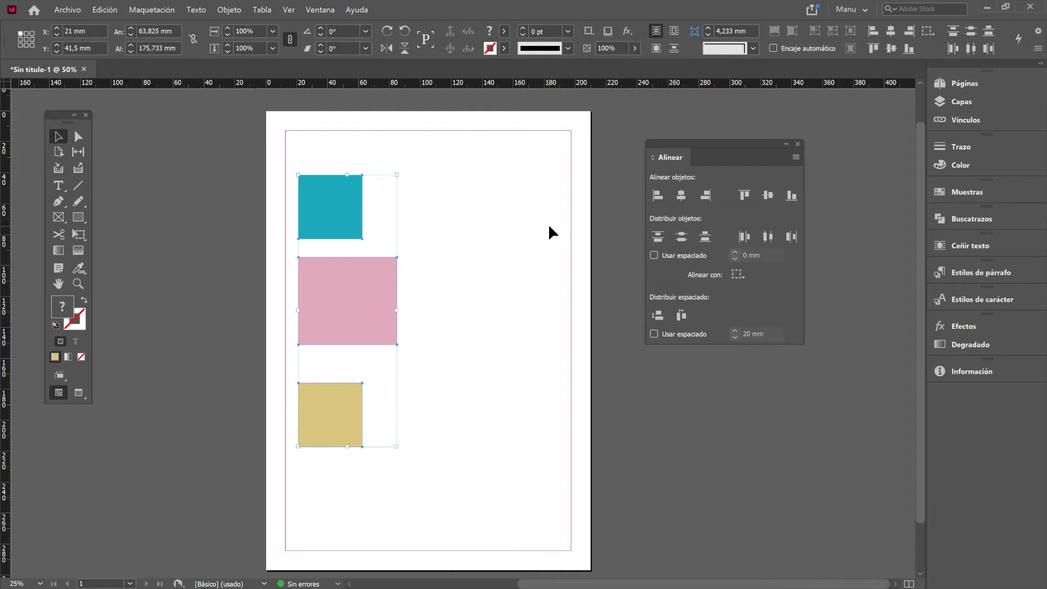
key(ctrl+z)
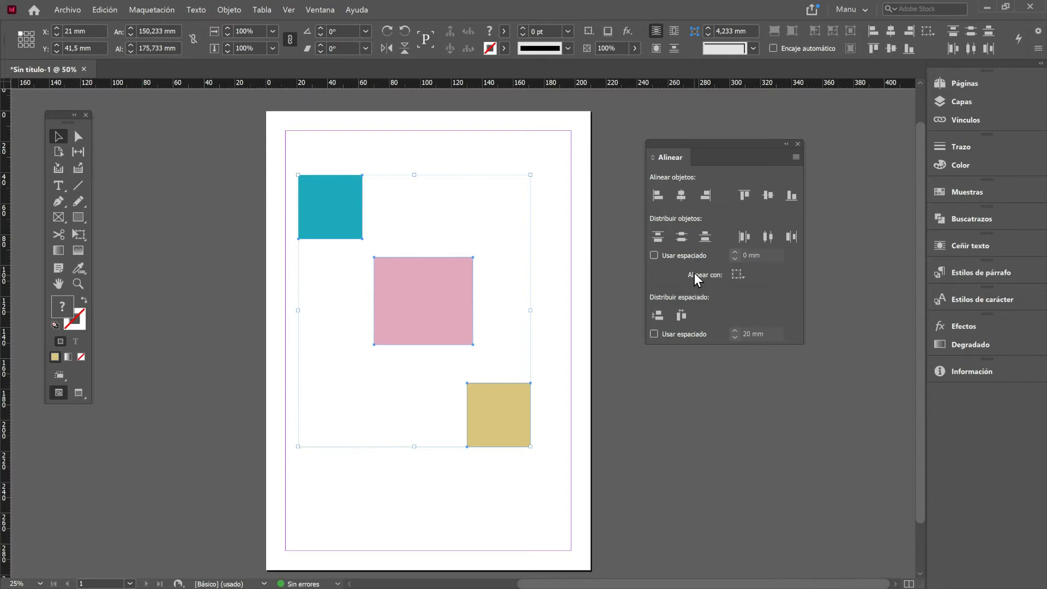
- Use the page as alignment reference and align the three squares by left edges, right edges and finally horizontal centres
click(742, 274)
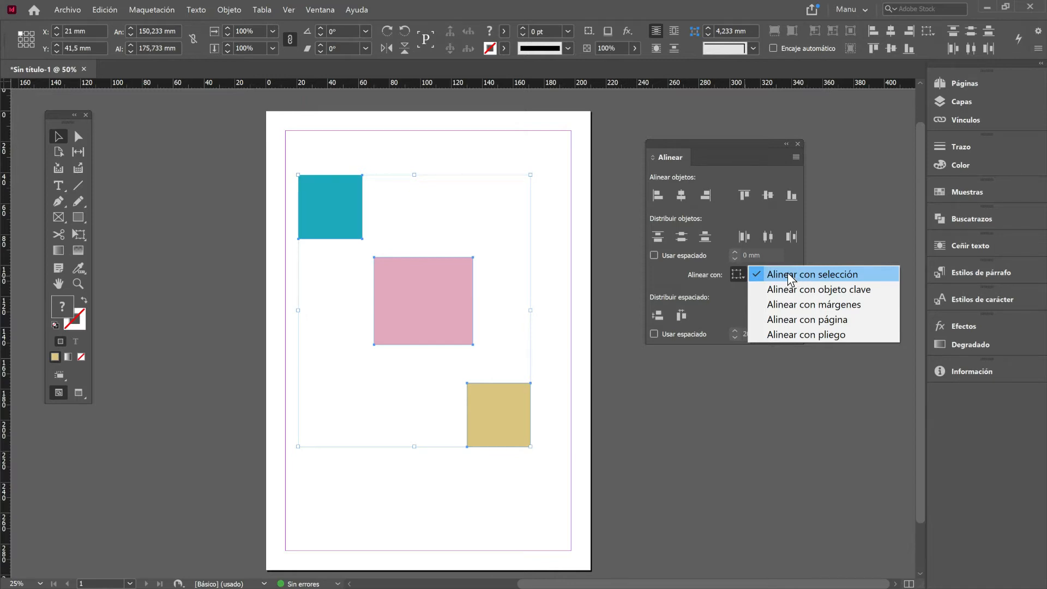
click(787, 318)
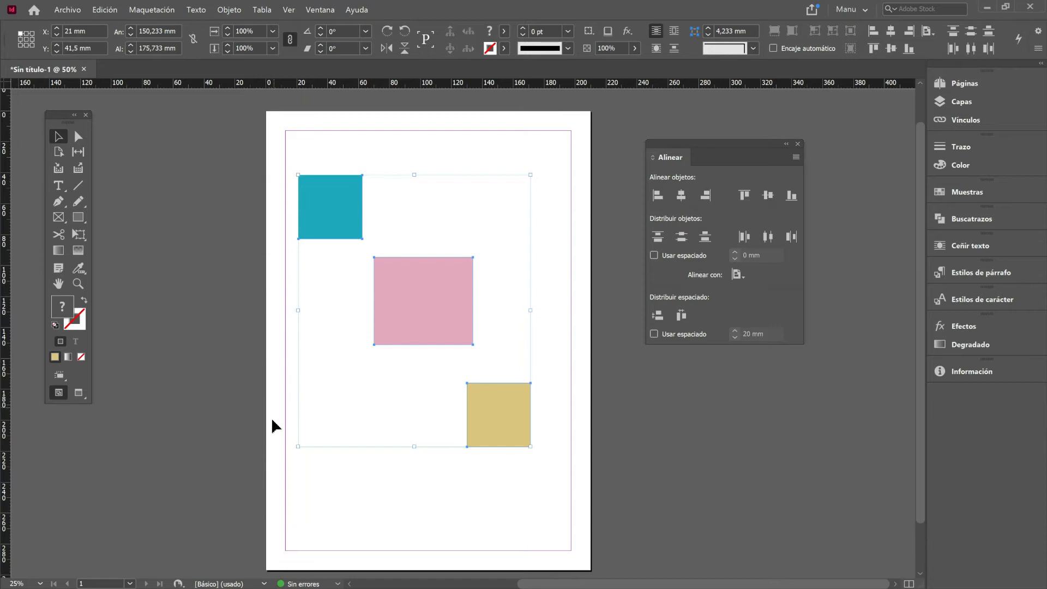
click(658, 194)
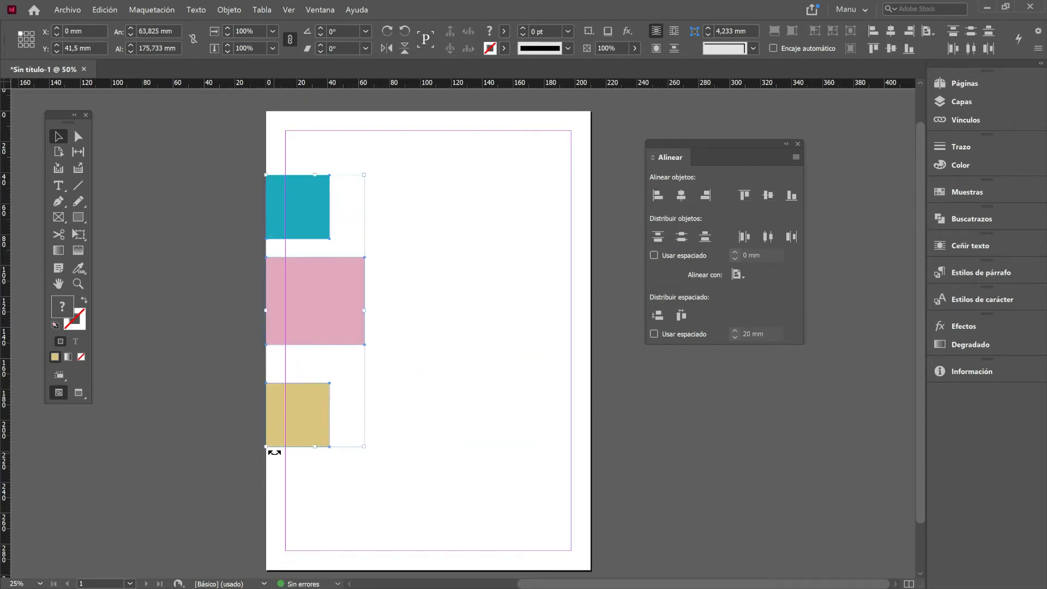
click(706, 196)
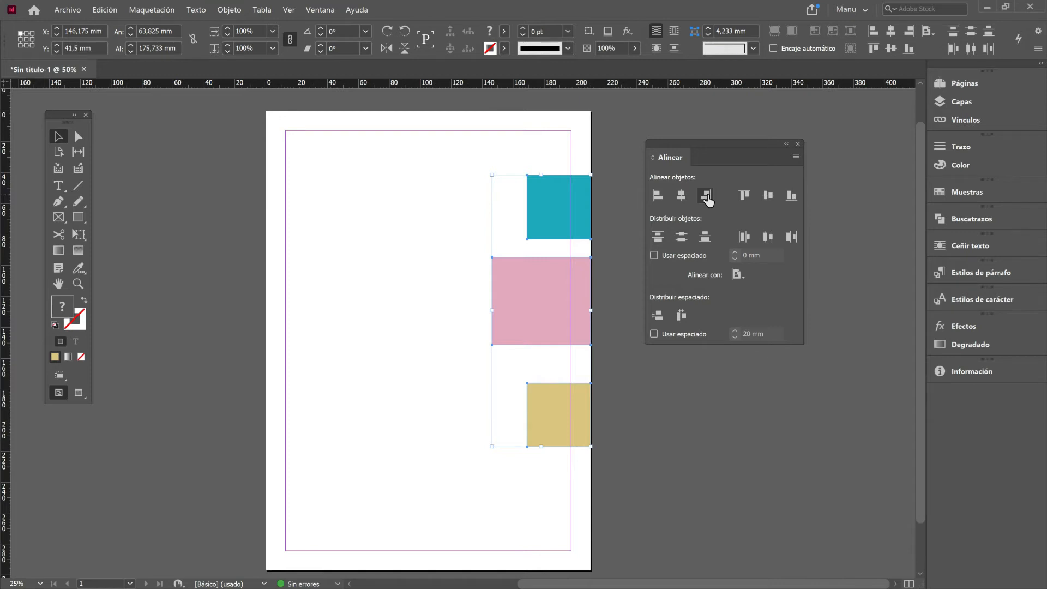
click(681, 196)
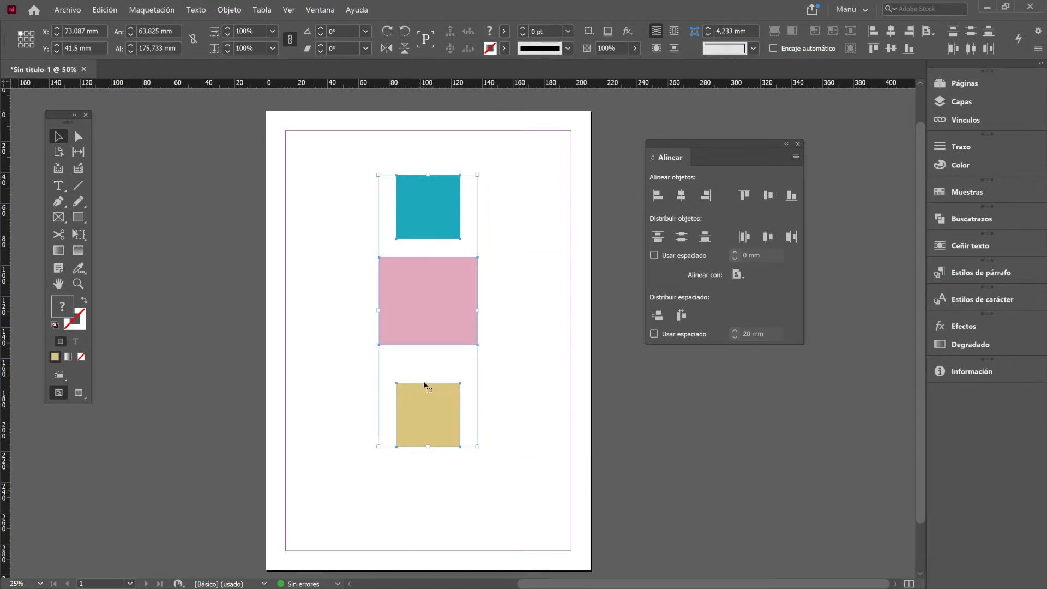
- Move the blue square to X 23 mm, Y 39 mm and the yellow square to about X 159 mm, Y 177 mm
click(745, 197)
key(ctrl+z)
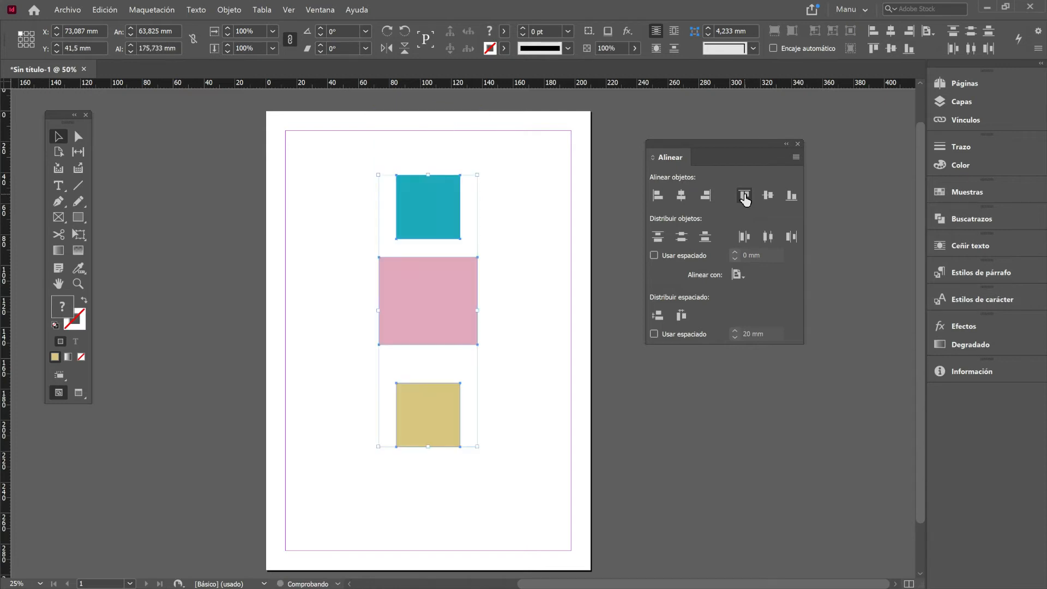
drag(413, 229, 319, 225)
drag(419, 410, 536, 409)
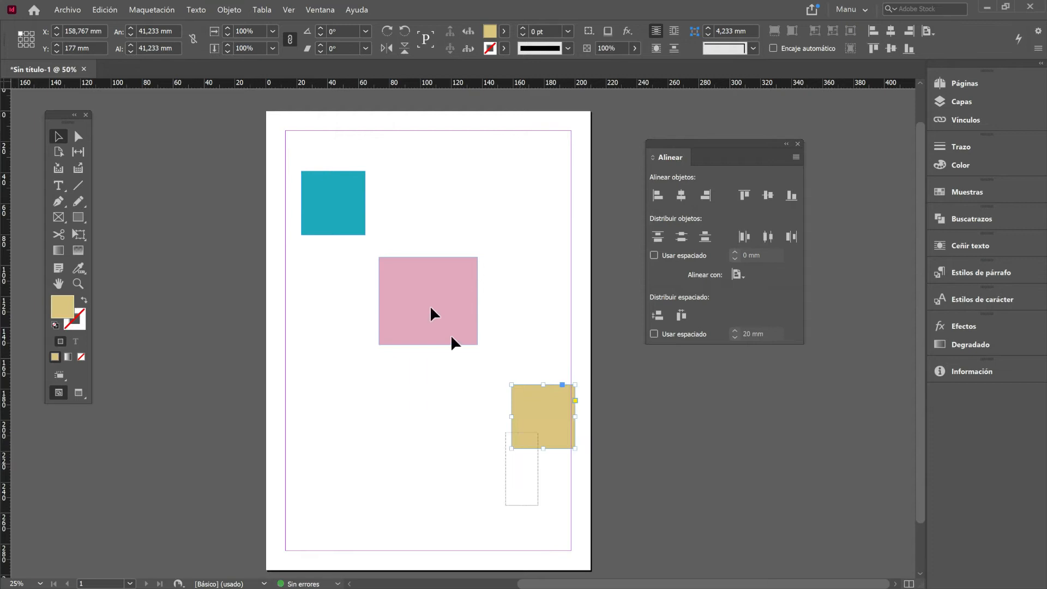
- Align the vertical centres of all three squares to the page, also trying and undoing top-edge and bottom-edge alignment
key(ctrl+a)
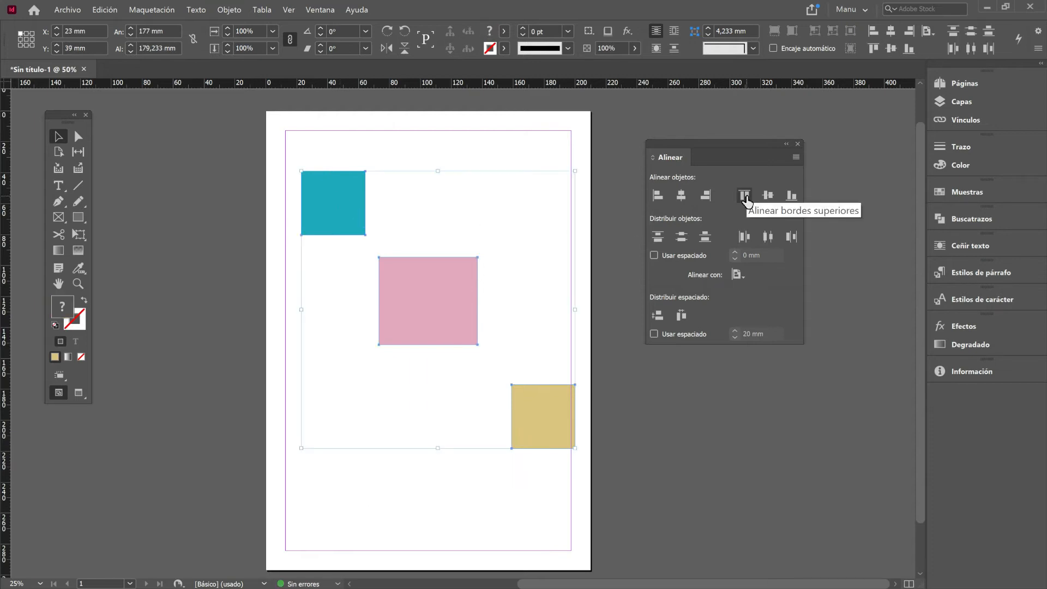
click(745, 197)
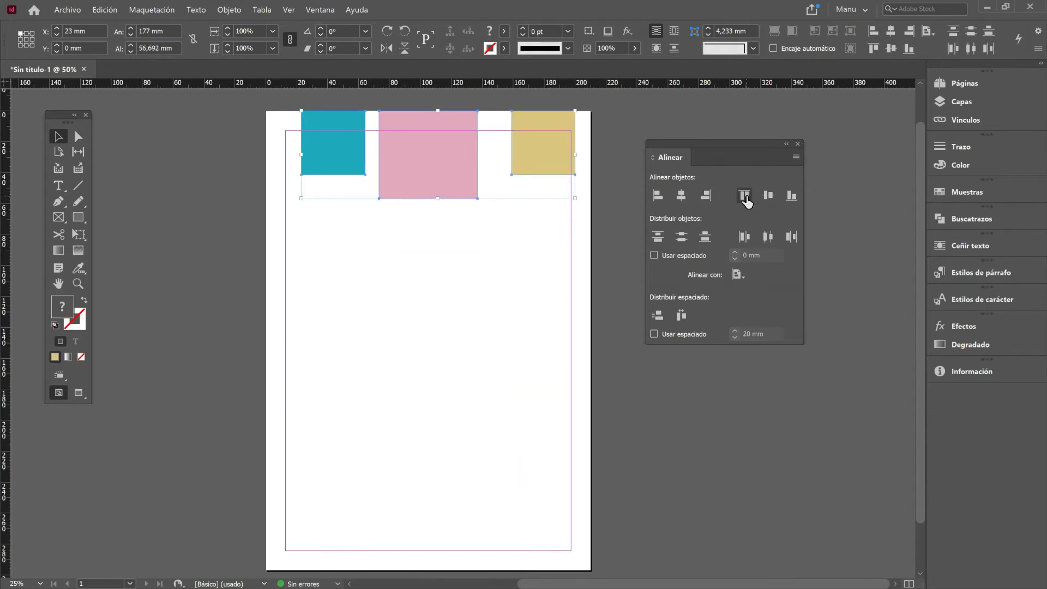
key(ctrl+z)
click(768, 196)
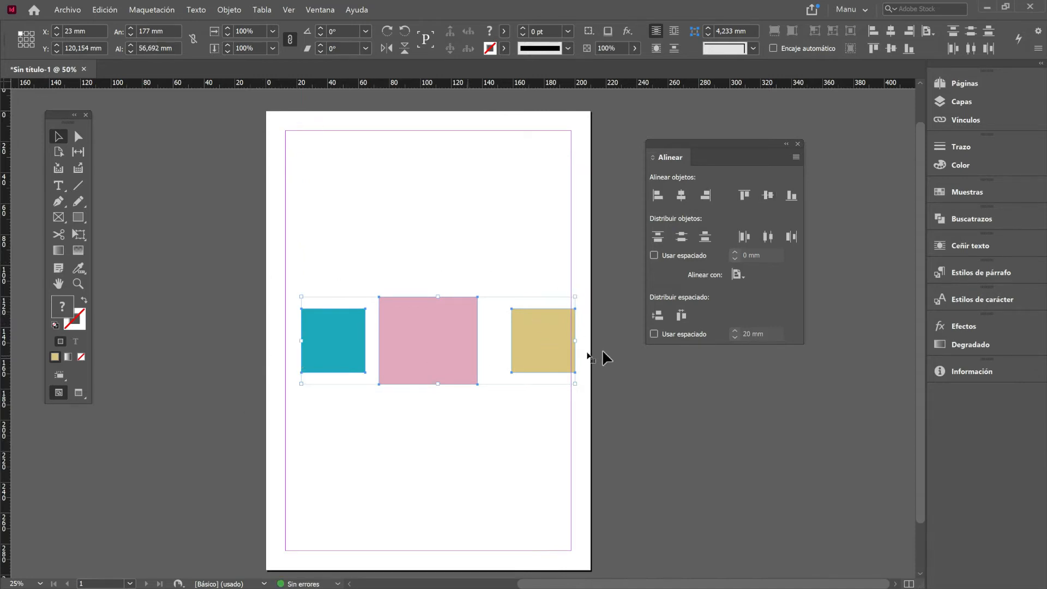
click(792, 196)
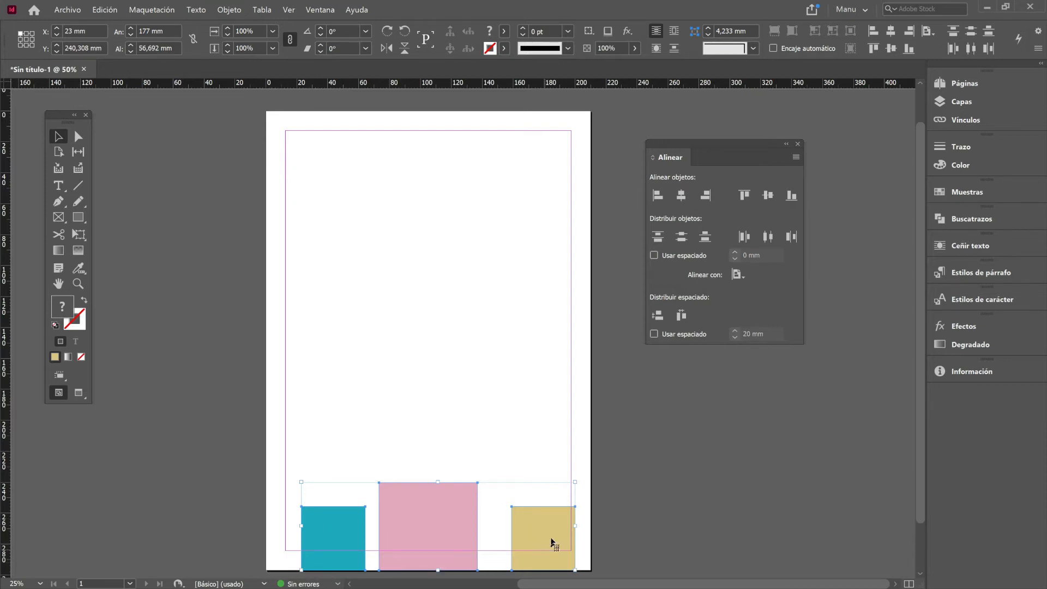
key(ctrl+z)
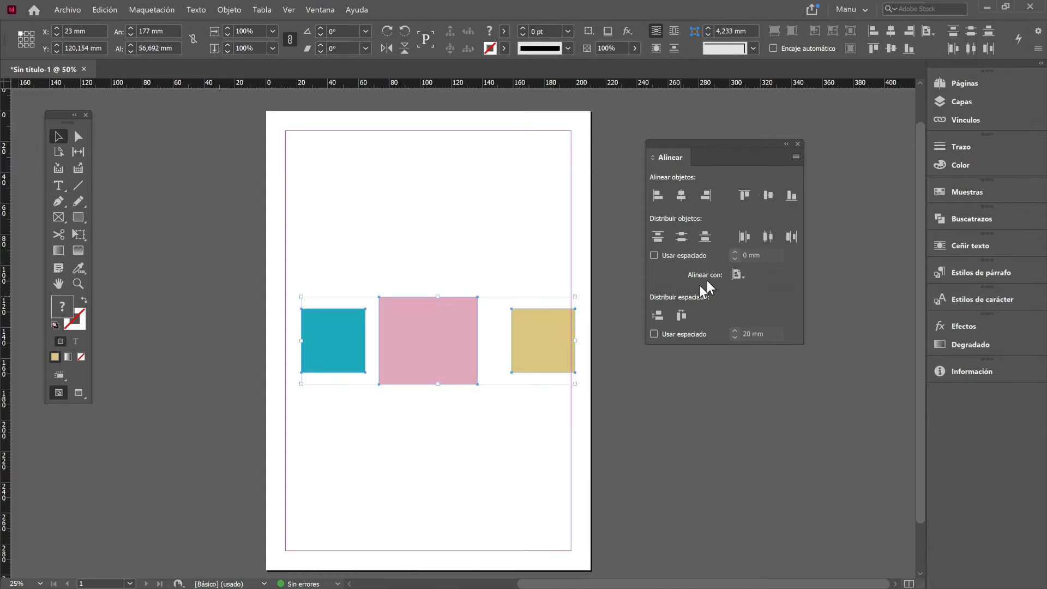
- Switch the alignment reference to the selection and stagger the squares diagonally, with the yellow one at about X 141 mm, Y 169 mm
click(736, 275)
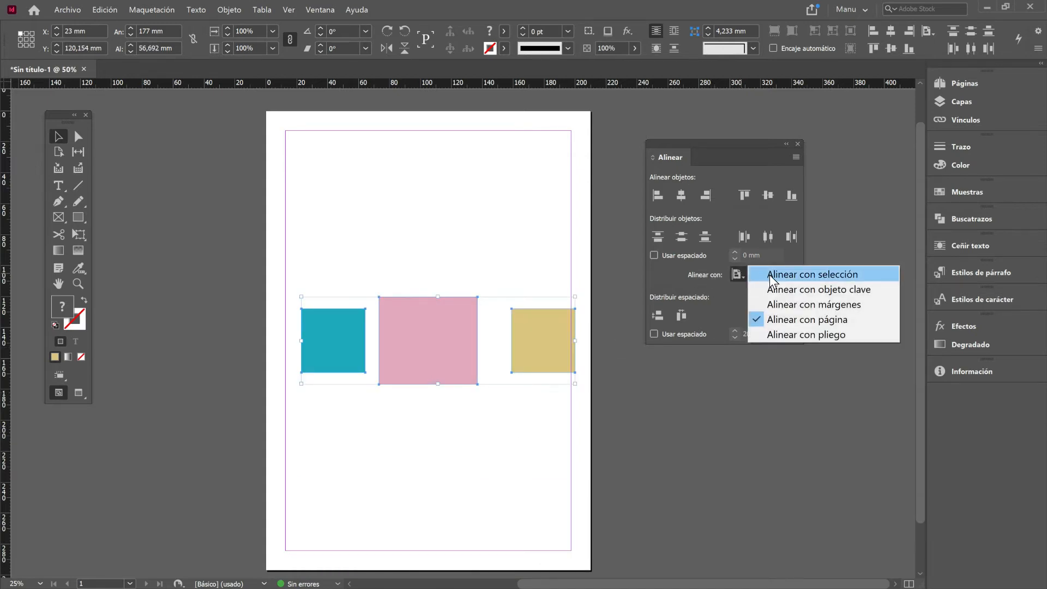
click(770, 275)
key(ctrl+z)
drag(457, 365, 461, 305)
drag(540, 368, 513, 429)
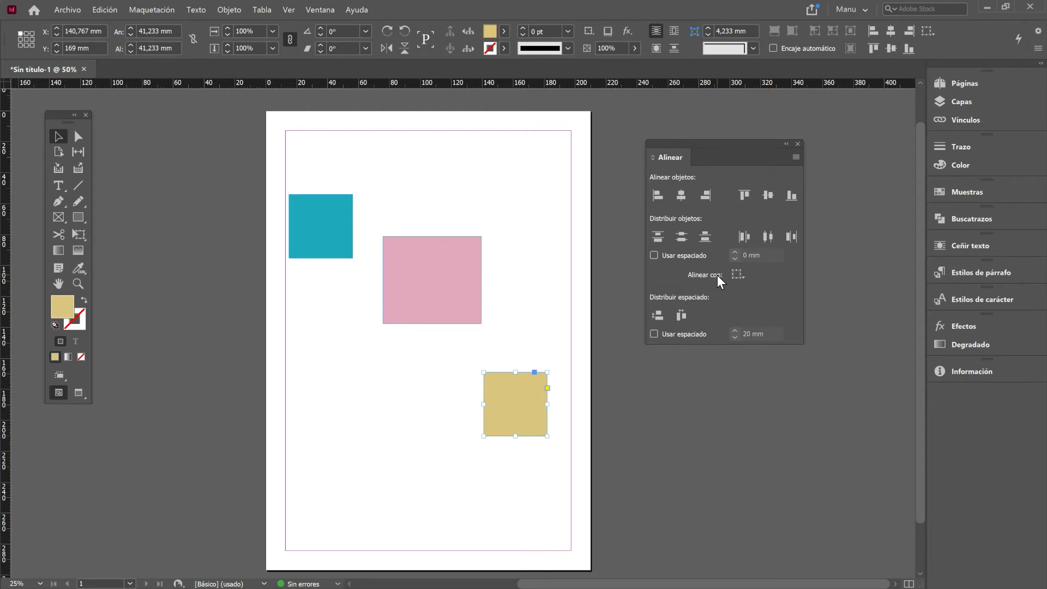
- Try aligning the top edges of the three squares to the selection, and undo the alignment
drag(526, 474, 327, 254)
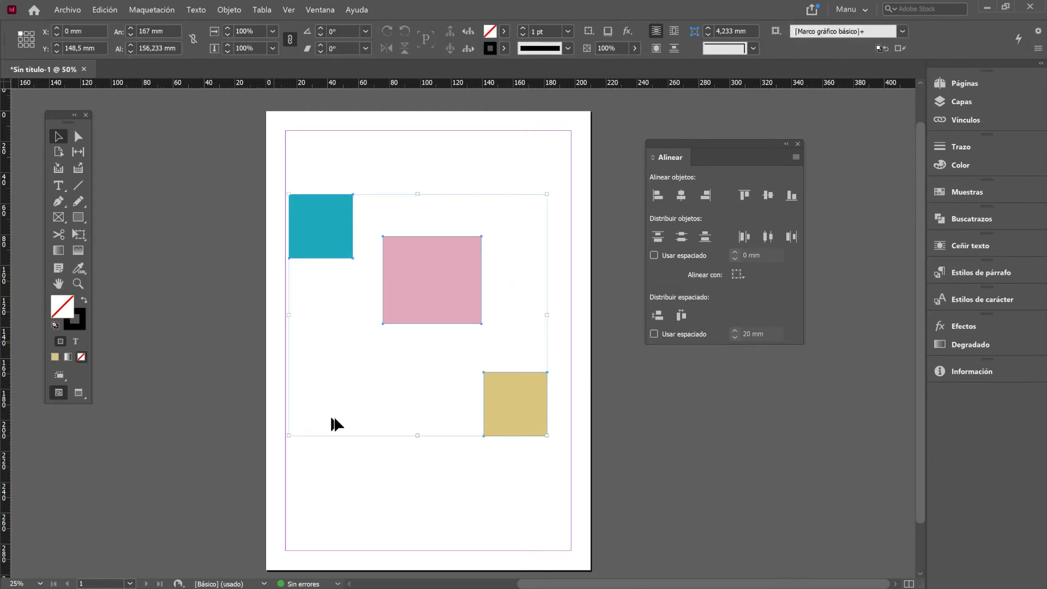
click(744, 196)
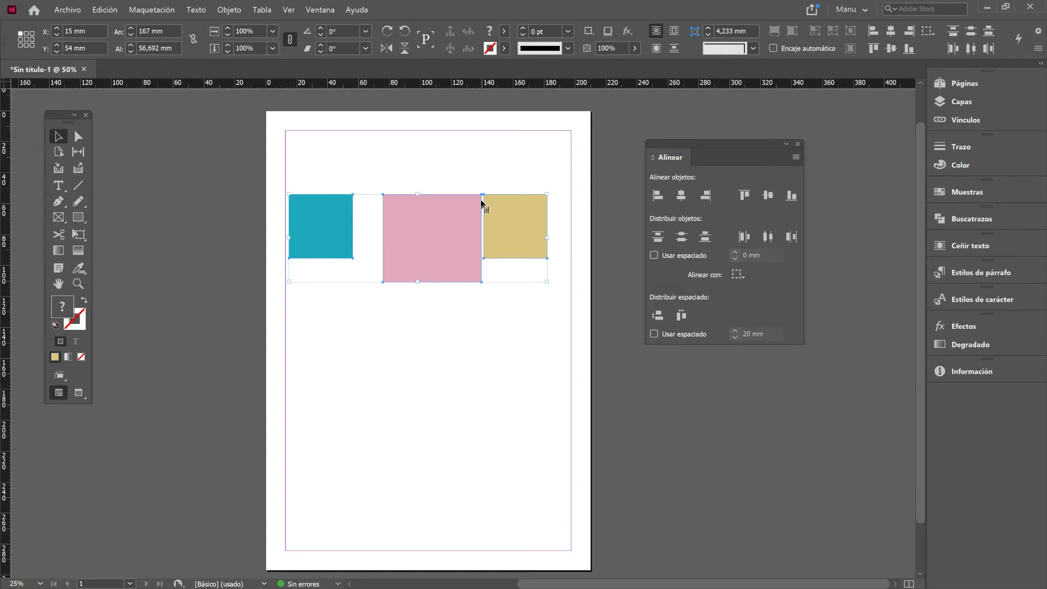
key(ctrl+z)
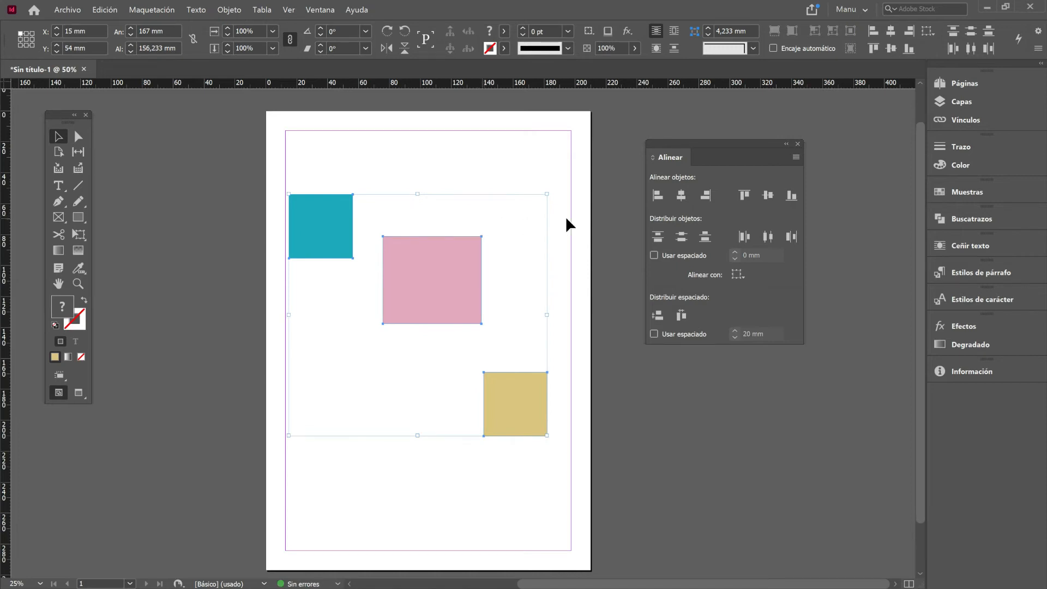
- Select all three squares and distribute them evenly by their top edges
click(659, 238)
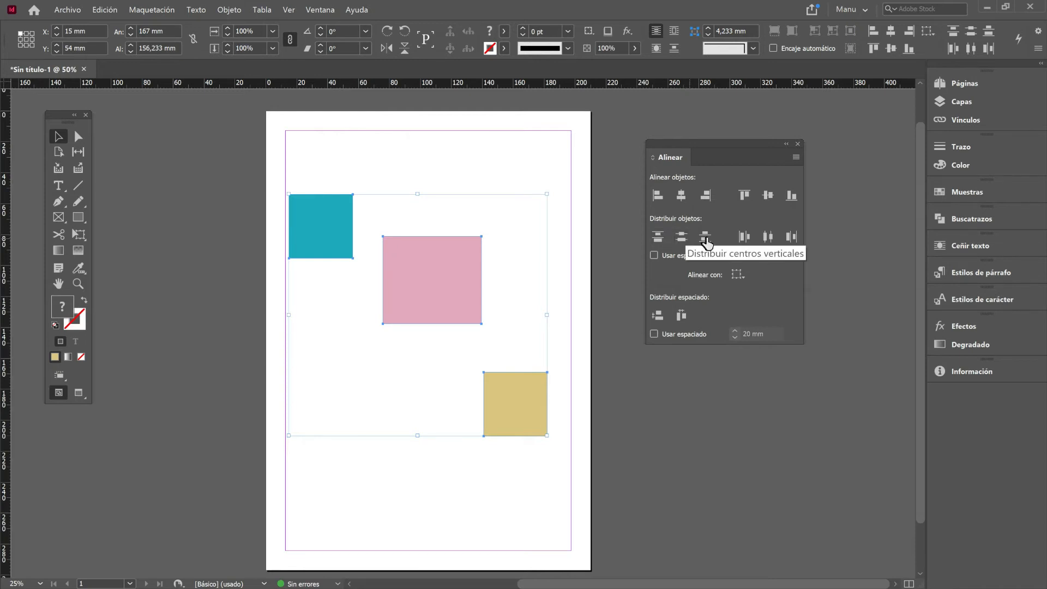
click(529, 490)
drag(528, 490, 311, 228)
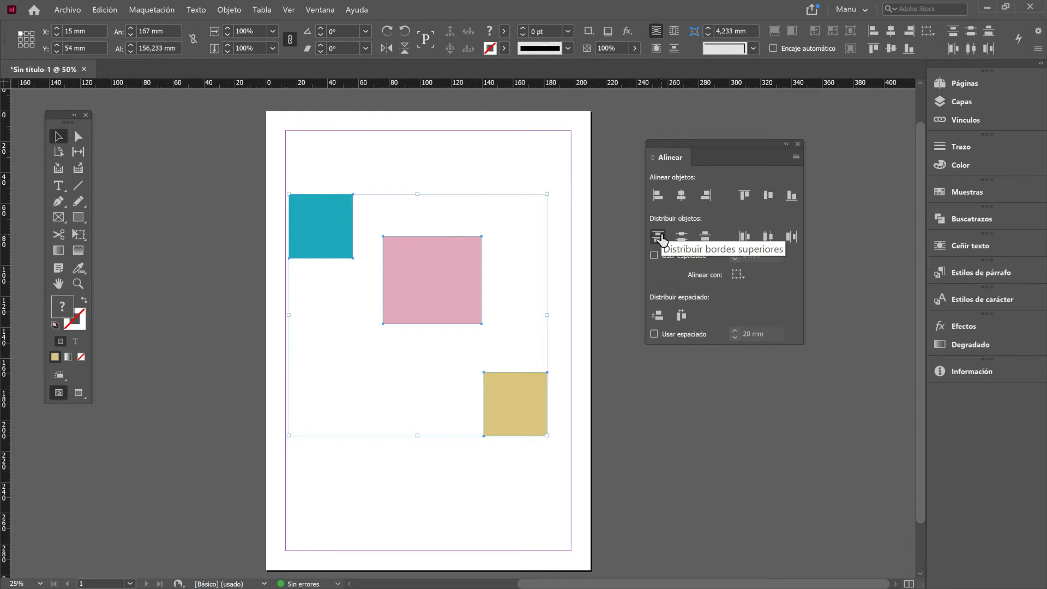
click(659, 237)
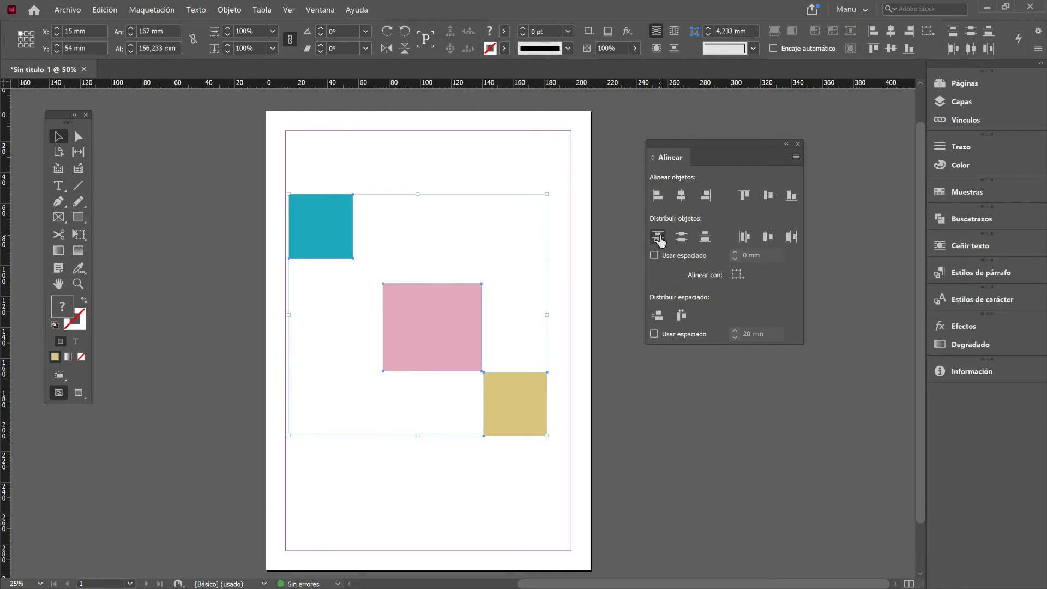
- Check the pink square's top edge with a horizontal guide at Y 111,5 mm, and delete the guide
drag(273, 85, 381, 283)
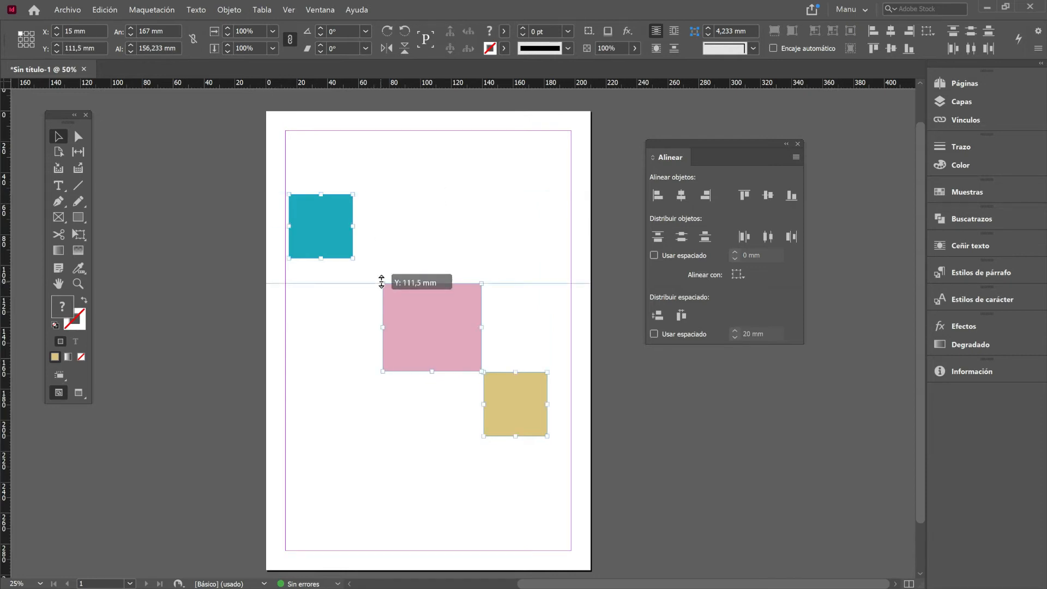
drag(382, 283, 368, 117)
key(Delete)
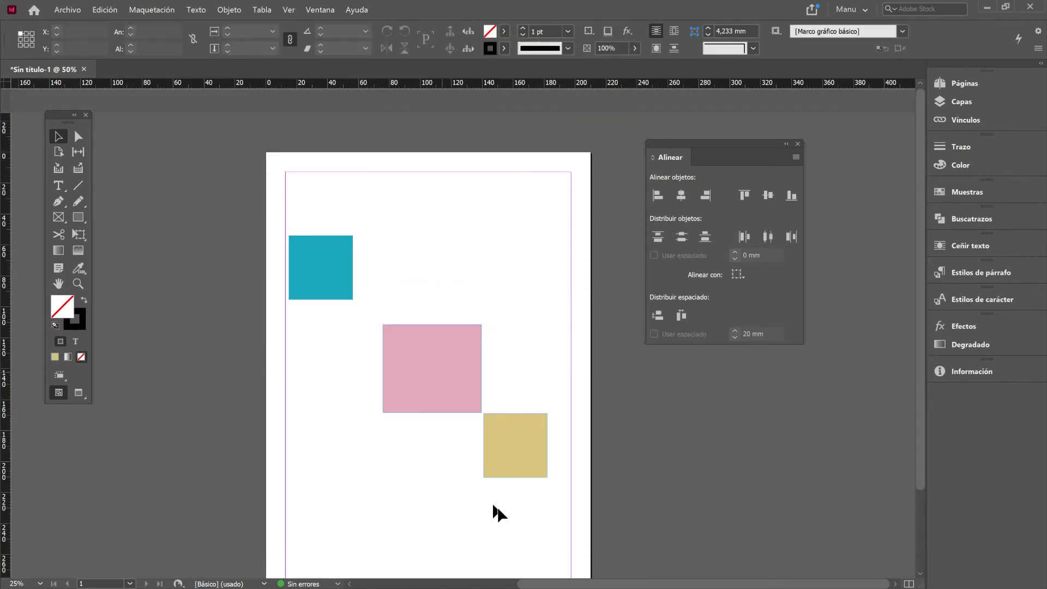
- Place a horizontal guide along the blue square's top edge and align the top edges of all three squares to the selection
drag(516, 518, 341, 287)
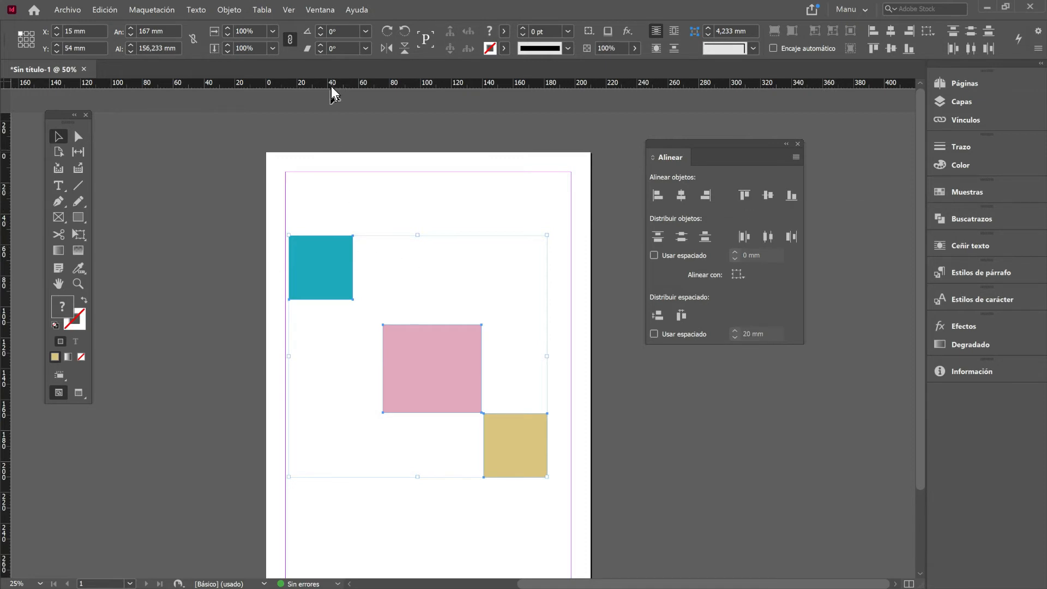
drag(332, 84, 332, 239)
click(743, 195)
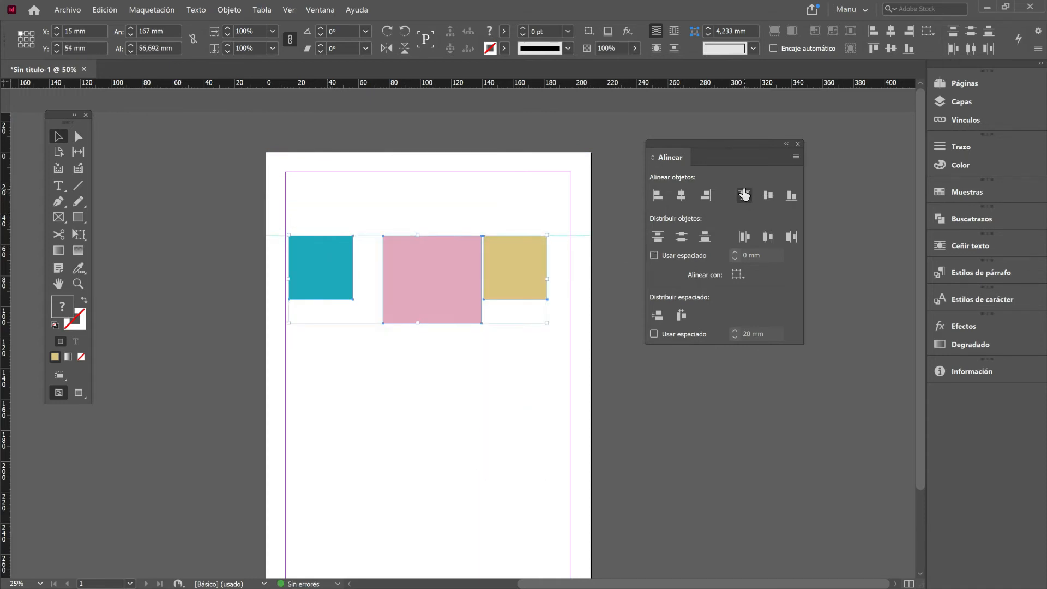
- Undo the last top-edge alignment of the squares and delete the horizontal guide at the blue square's top edge
key(ctrl+z)
click(553, 235)
key(Delete)
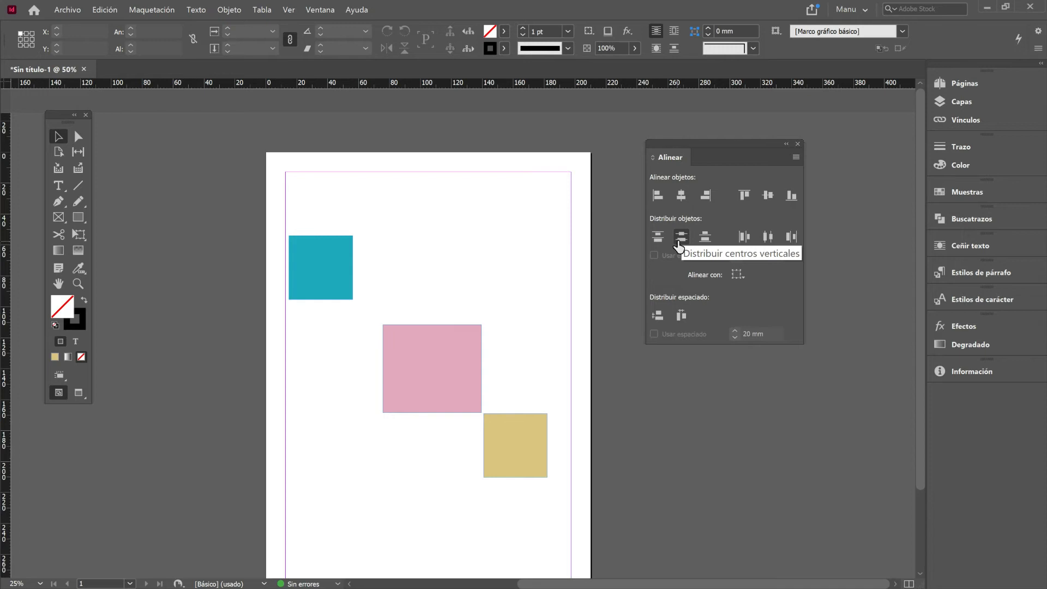
- Select all three squares and distribute them evenly by their vertical centres, followed by their bottom edges, relative to the selection
drag(521, 510, 292, 295)
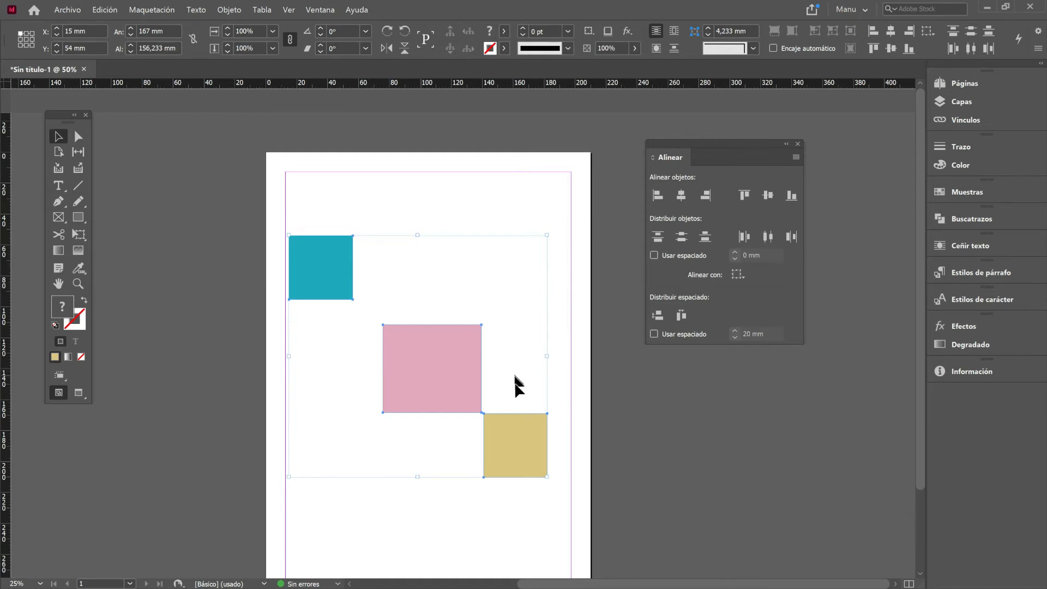
click(681, 236)
drag(375, 83, 461, 117)
drag(528, 519, 339, 283)
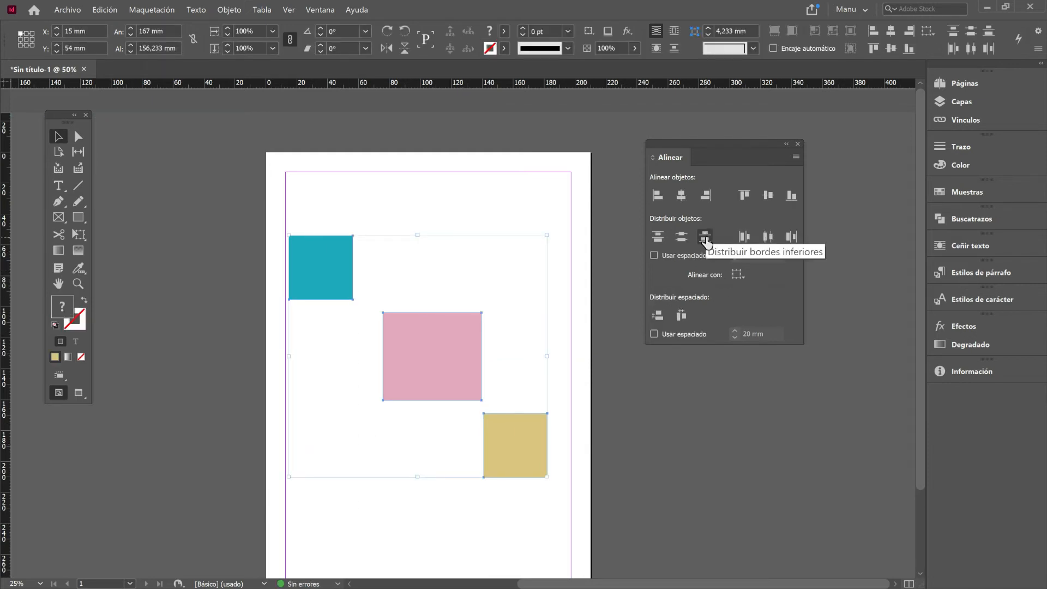
click(705, 238)
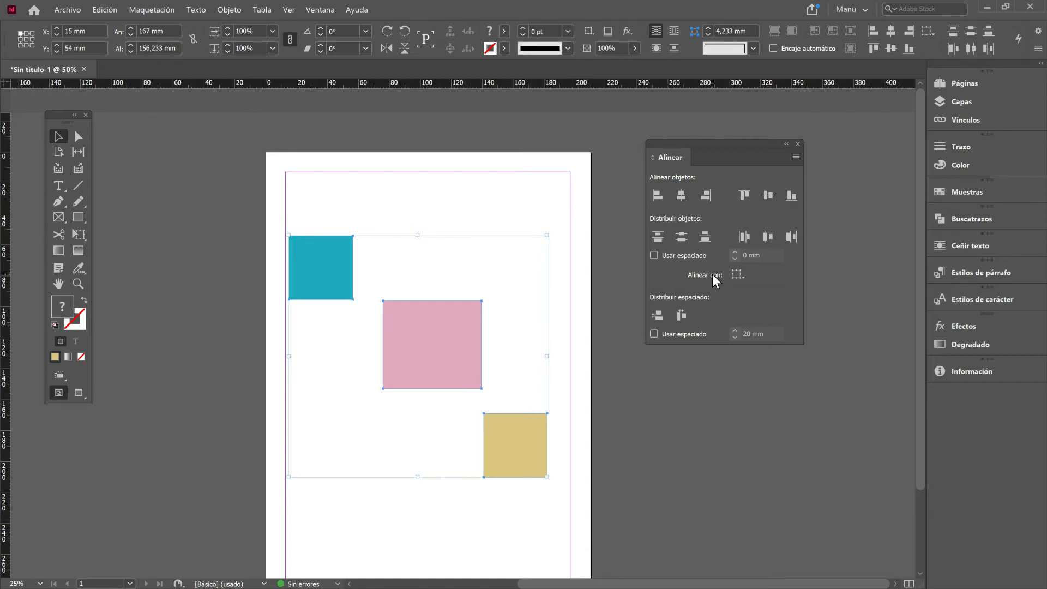
- Set the alignment reference to the page and distribute the three squares vertically by their bottom edges
click(743, 277)
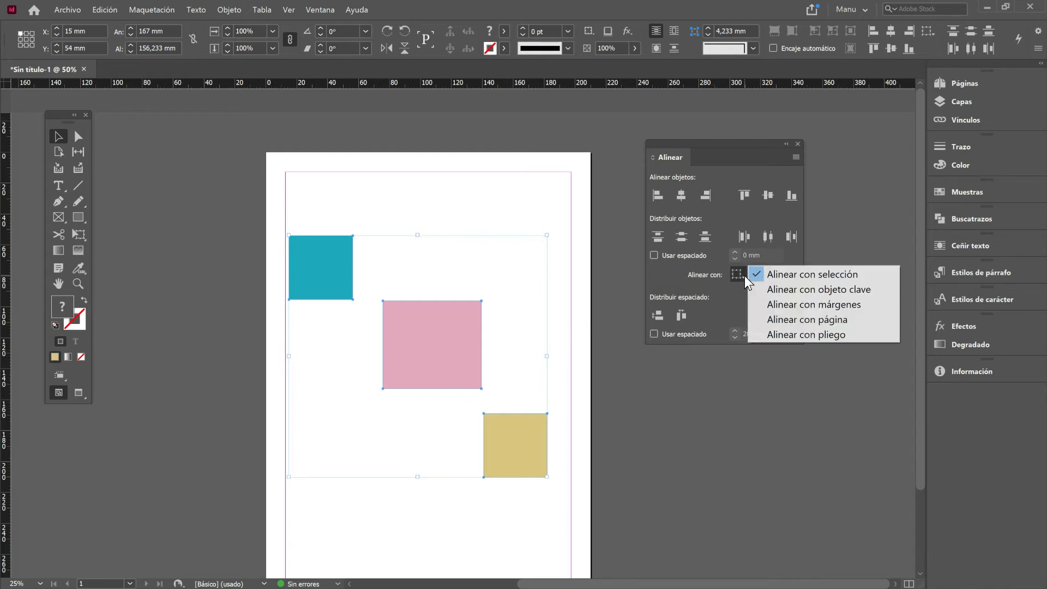
click(777, 318)
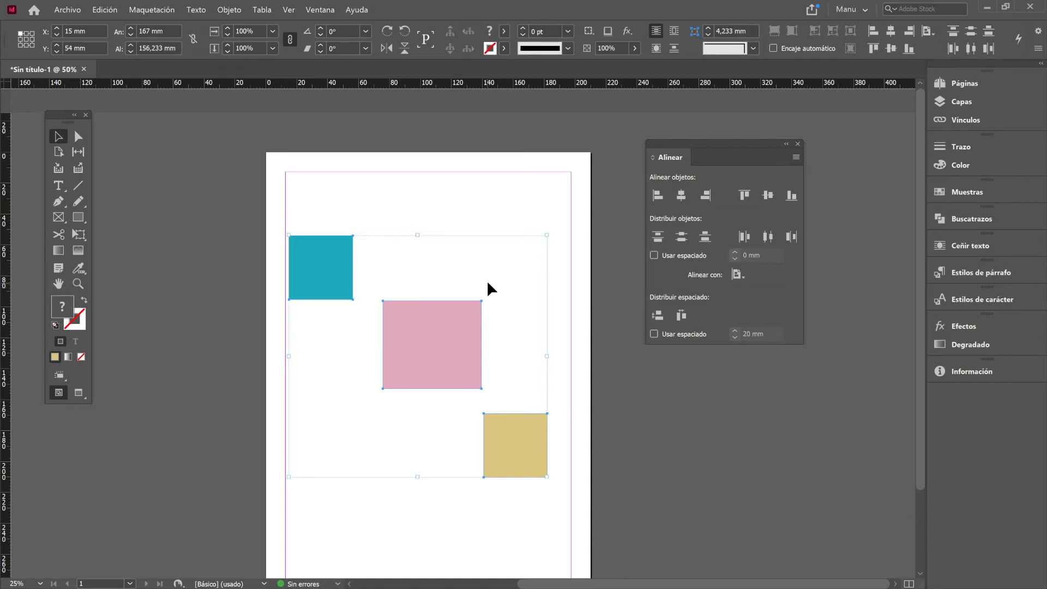
scroll(528, 280, down, 1)
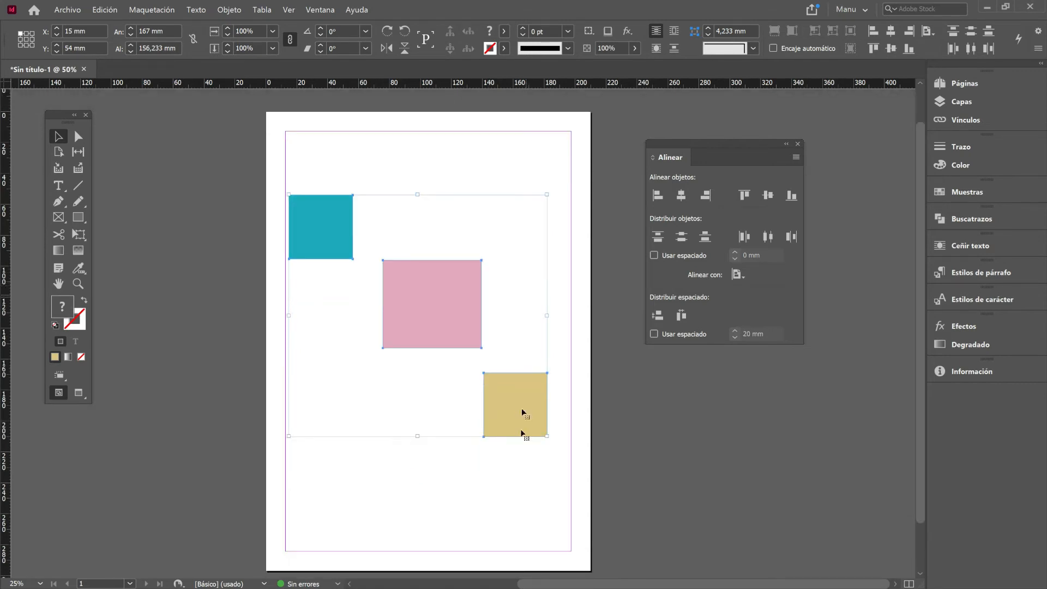
click(528, 496)
drag(436, 373, 341, 244)
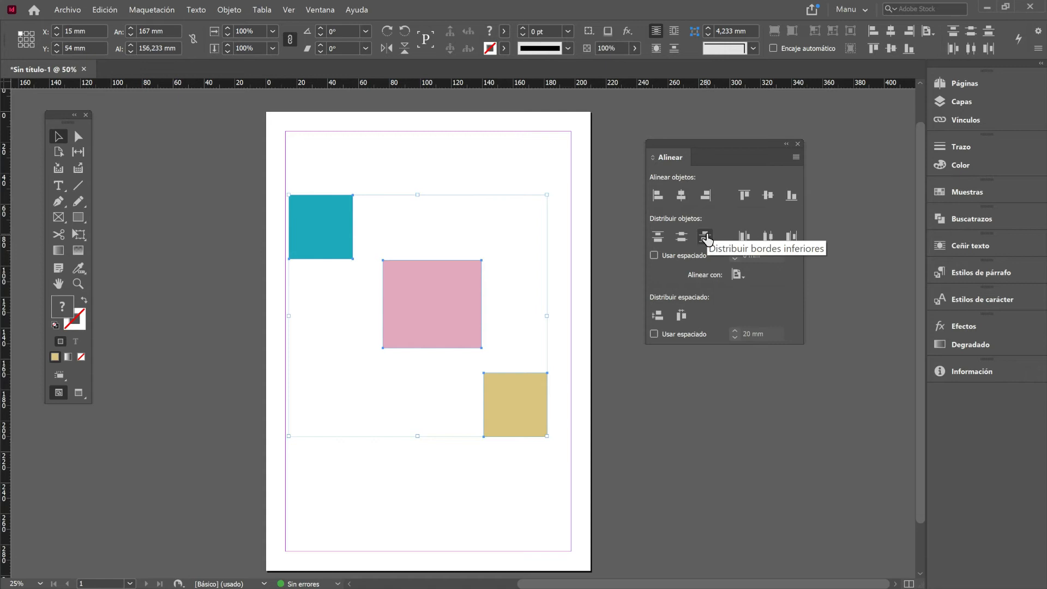
click(705, 235)
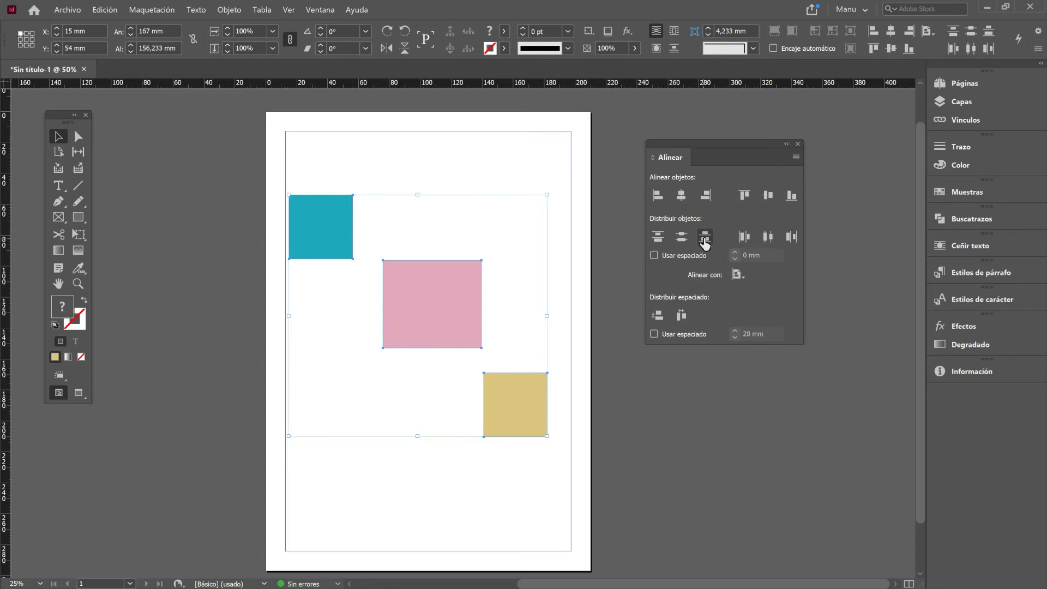
click(705, 240)
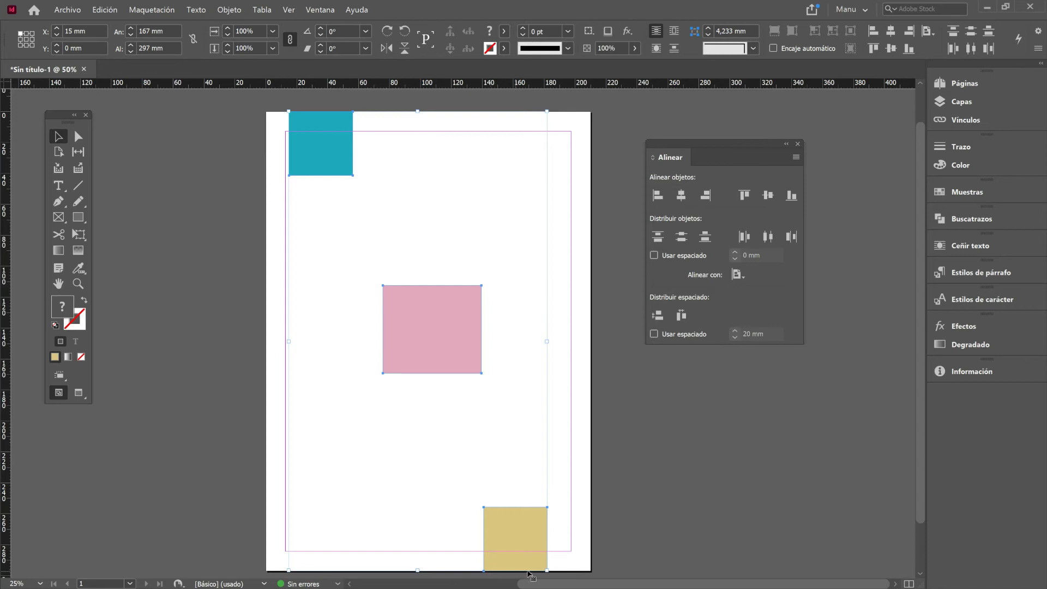
click(560, 323)
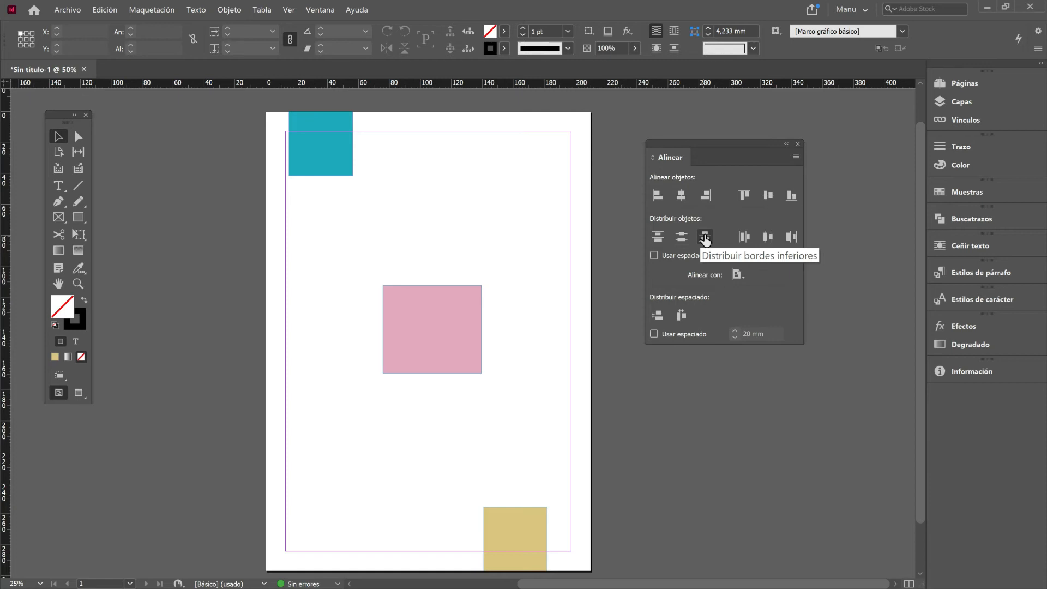
- Select the three squares and distribute them across the page by their left edges, followed by their horizontal centres
drag(563, 525, 333, 142)
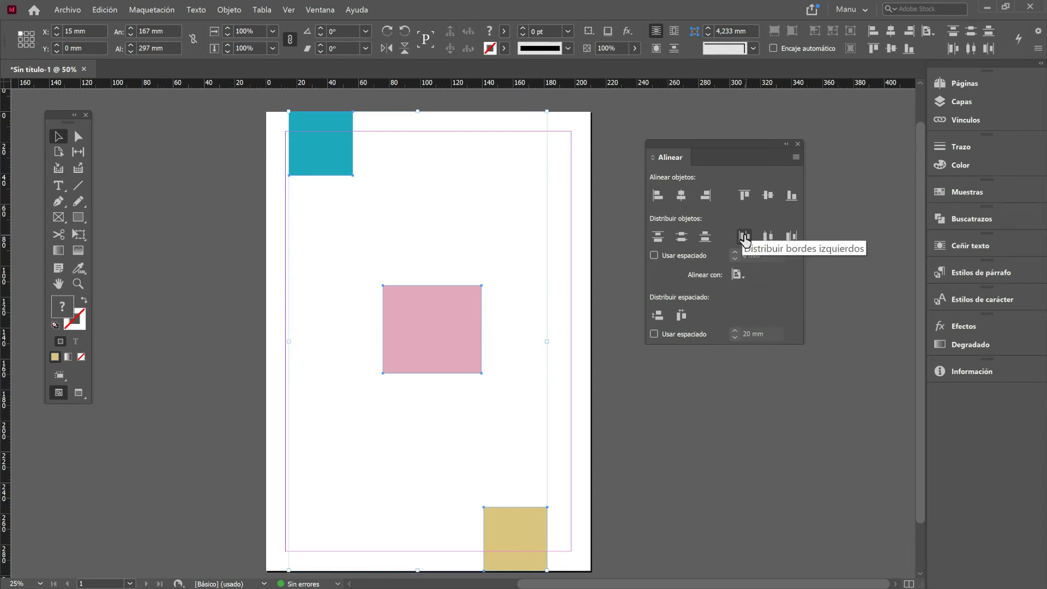
click(745, 237)
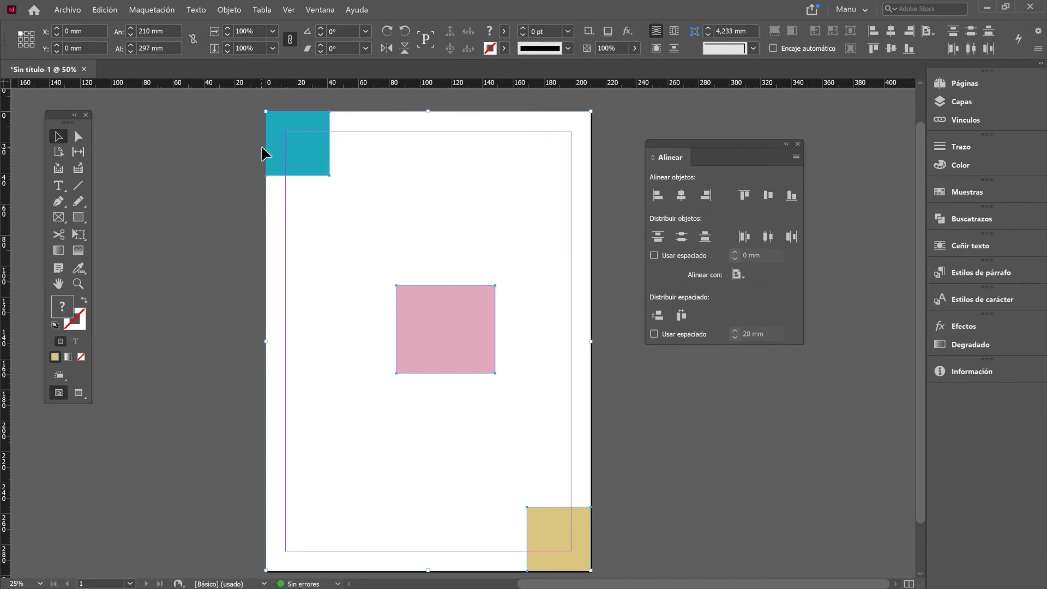
click(770, 239)
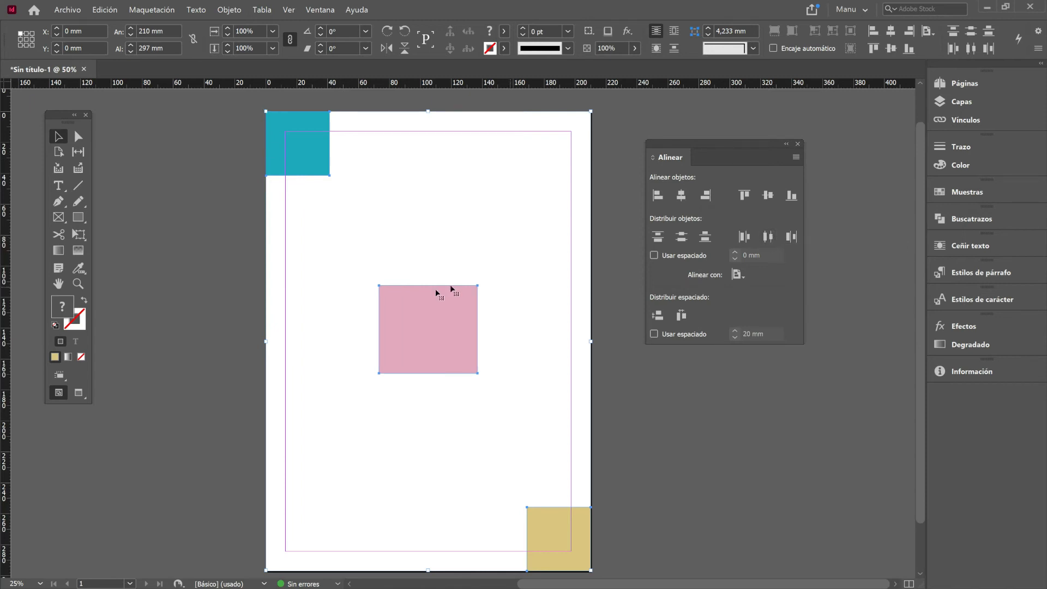
- Reselect all three squares and distribute them across the page by their right edges
click(321, 183)
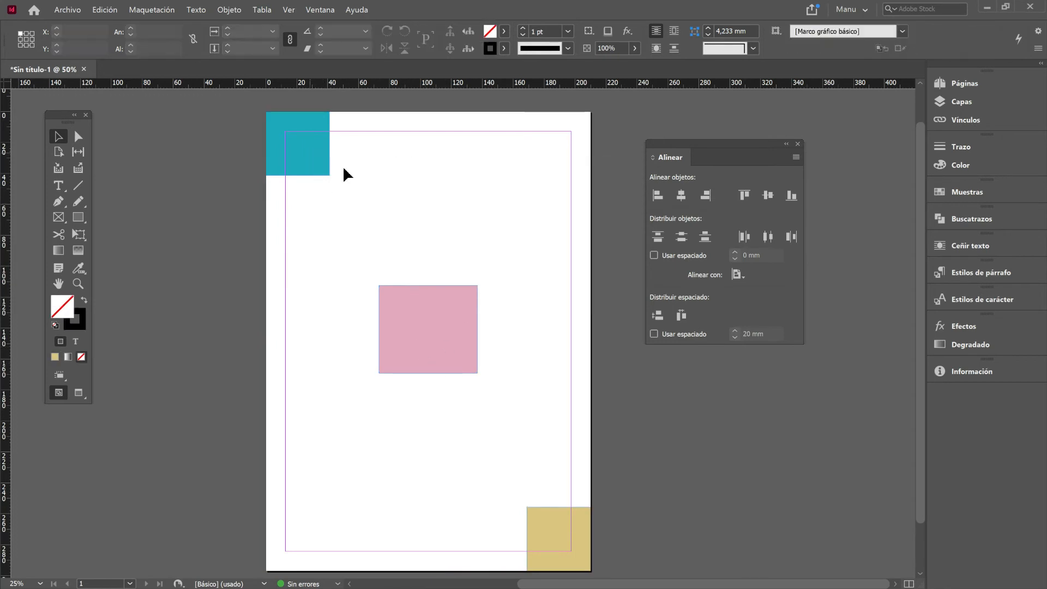
key(ctrl+a)
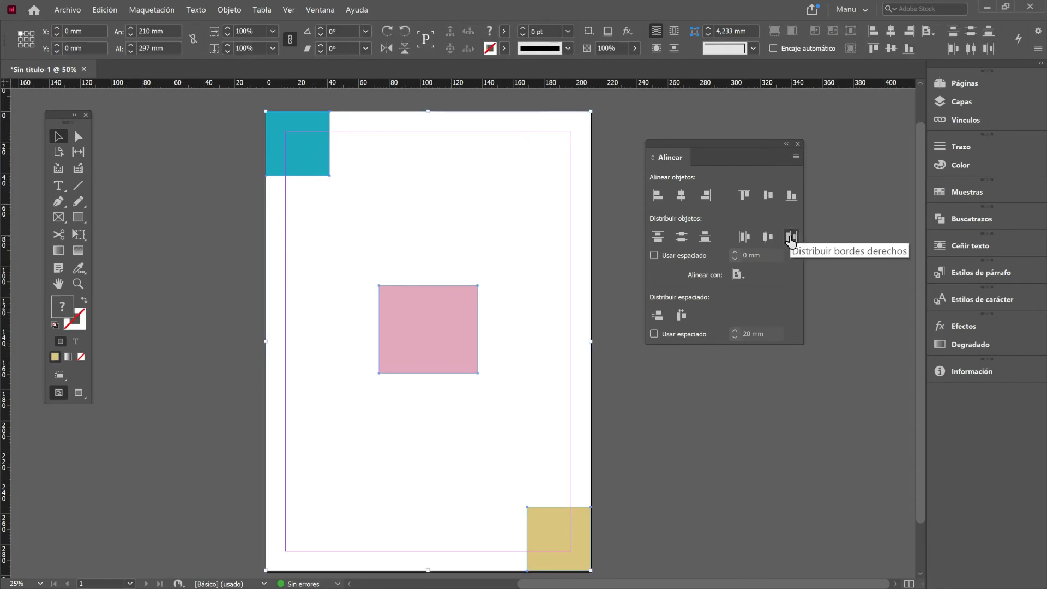
click(791, 239)
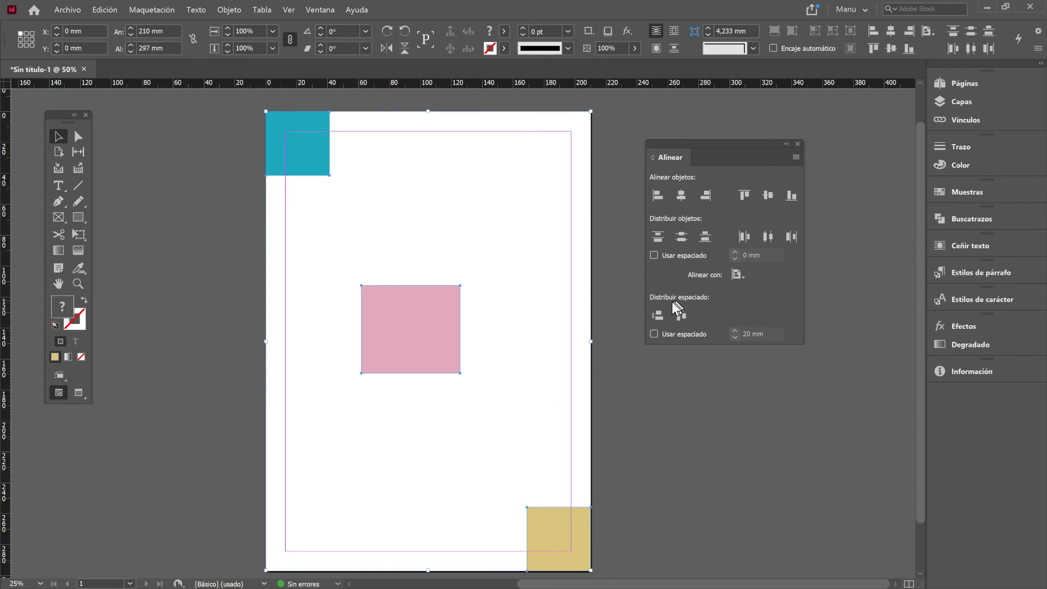
- Move the blue and yellow squares inward and distribute the vertical spacing of all three squares evenly relative to the selection
click(521, 424)
drag(610, 528, 316, 164)
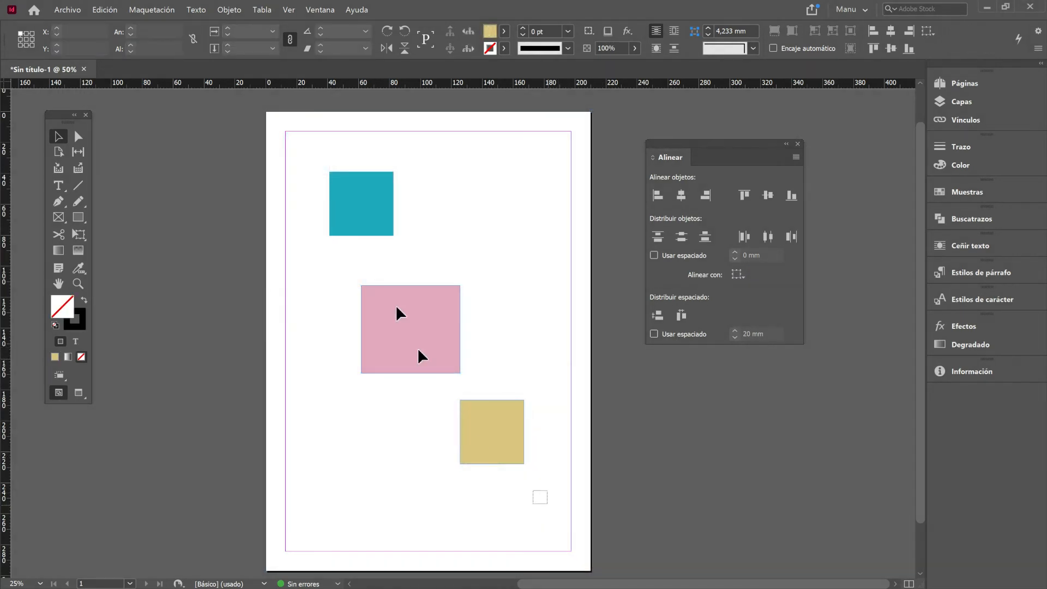
drag(547, 503, 364, 214)
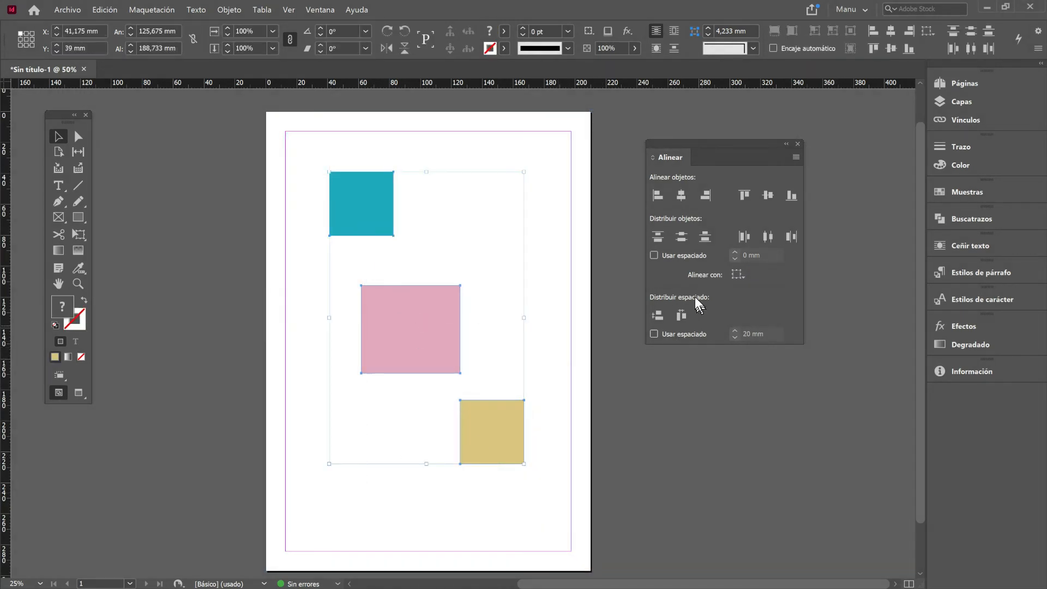
click(743, 273)
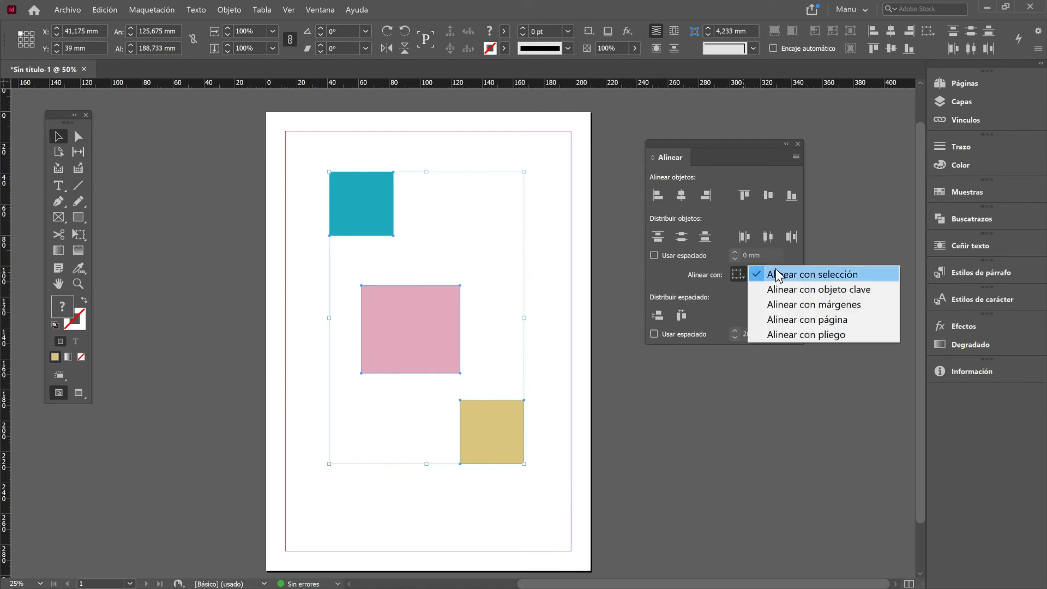
click(658, 315)
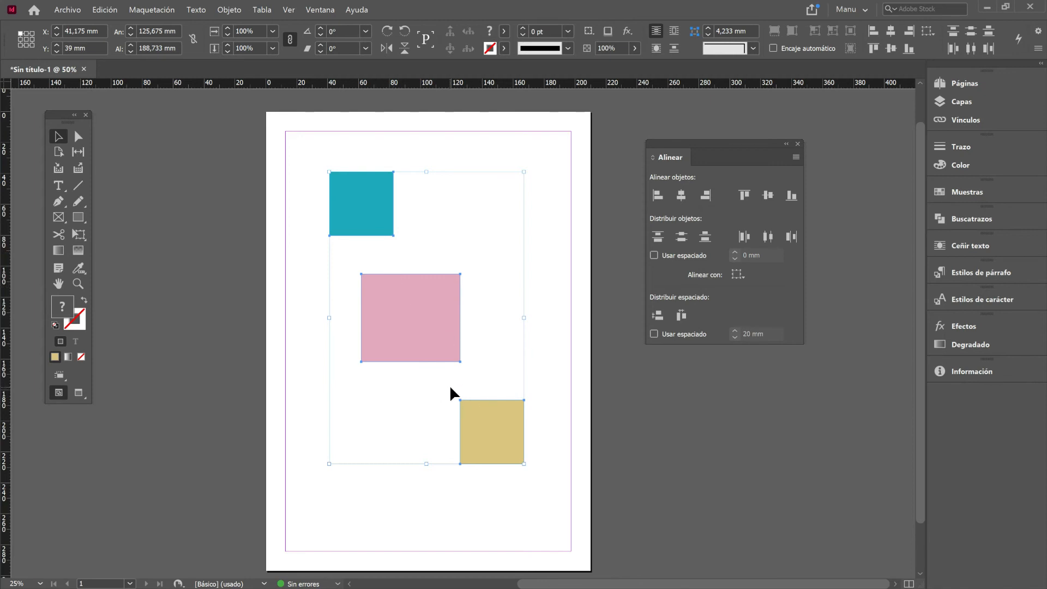
- Spread the squares out, moving the blue one to the left margin, the pink one up and right, and the yellow one down and right
drag(368, 211, 320, 224)
drag(380, 315, 412, 285)
drag(486, 444, 543, 487)
- Distribute the horizontal spacing of all three squares evenly and check the yellow square's left edge with a temporary vertical guide
drag(557, 537, 341, 235)
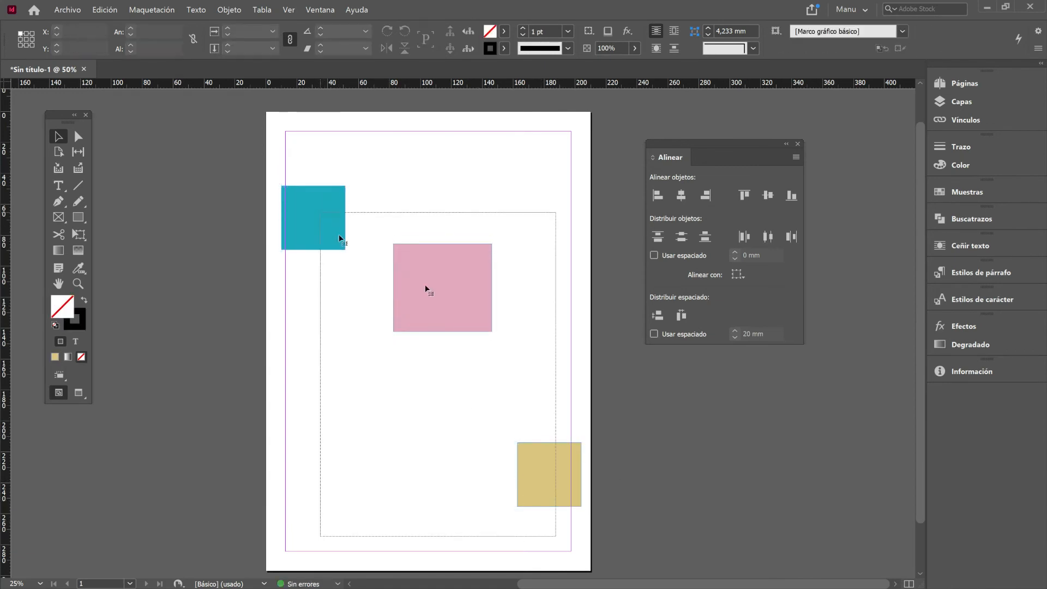
click(681, 316)
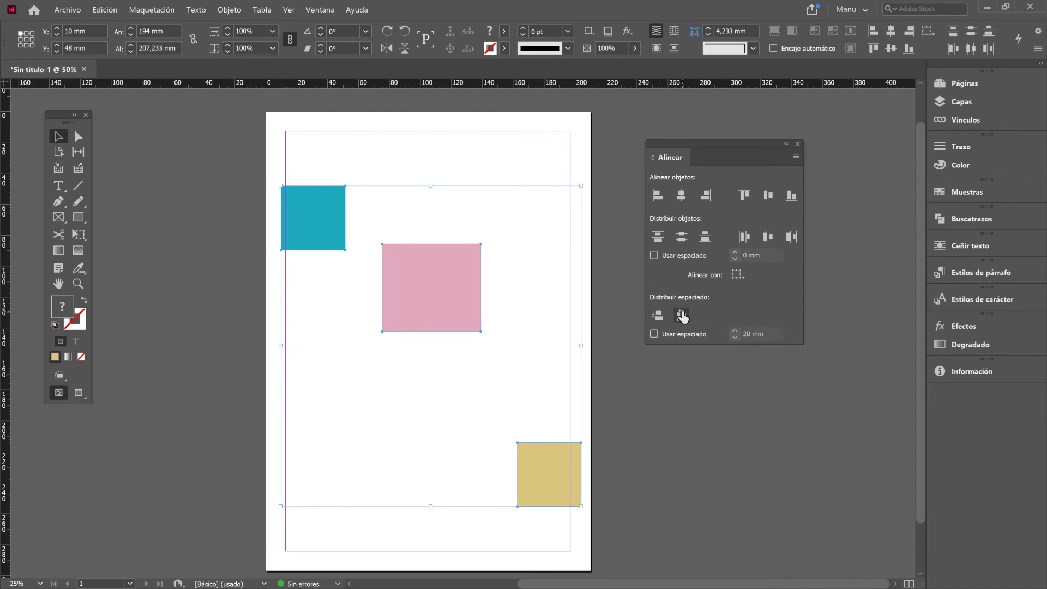
drag(2, 259, 517, 295)
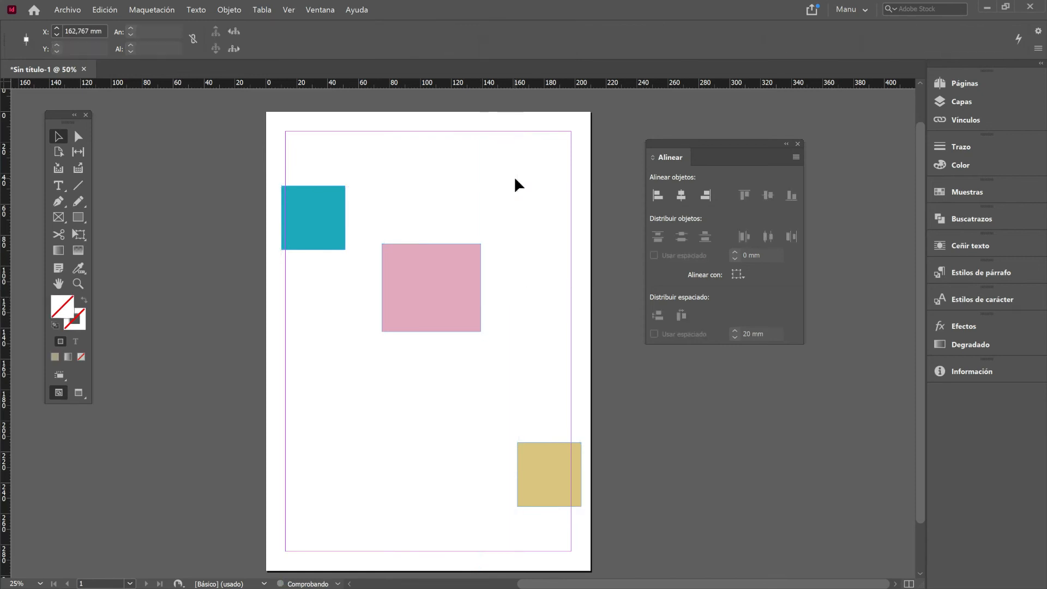
click(515, 177)
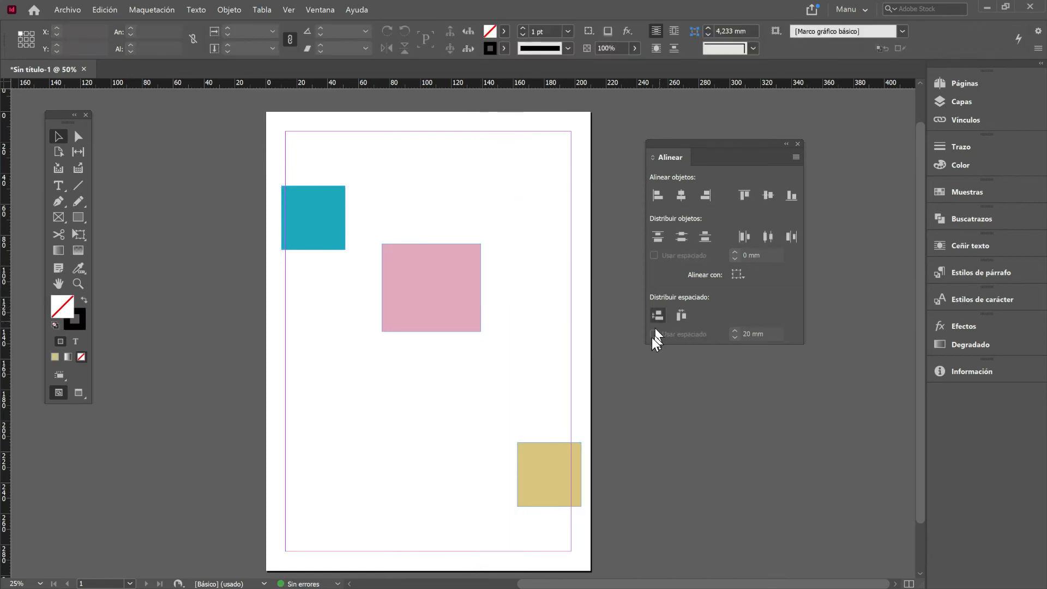
- Select the three squares, enable a fixed distribution spacing of 15 mm, and apply it to their horizontal spacing
drag(552, 525, 334, 229)
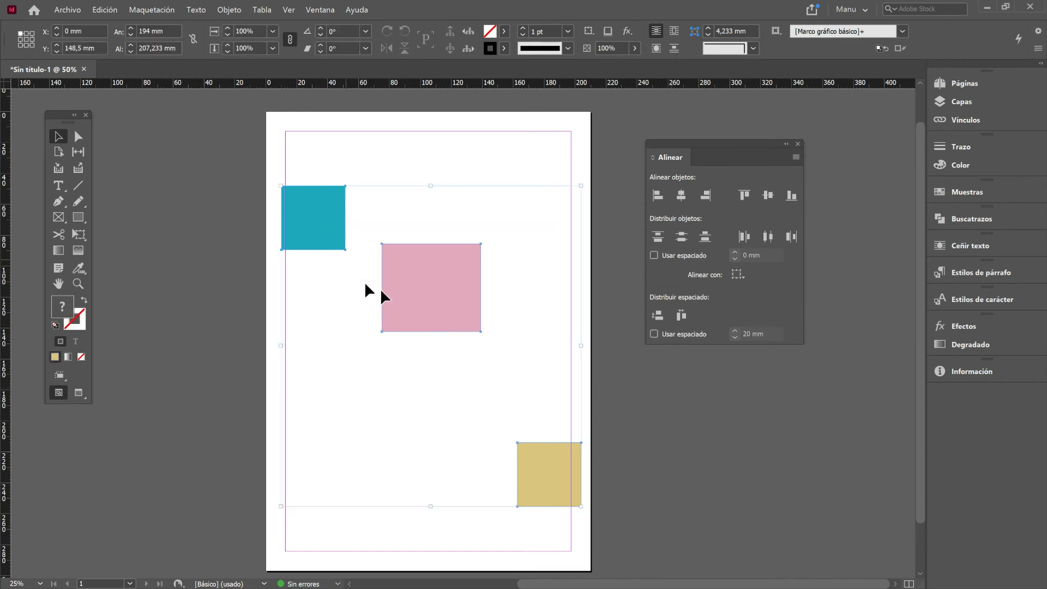
click(655, 334)
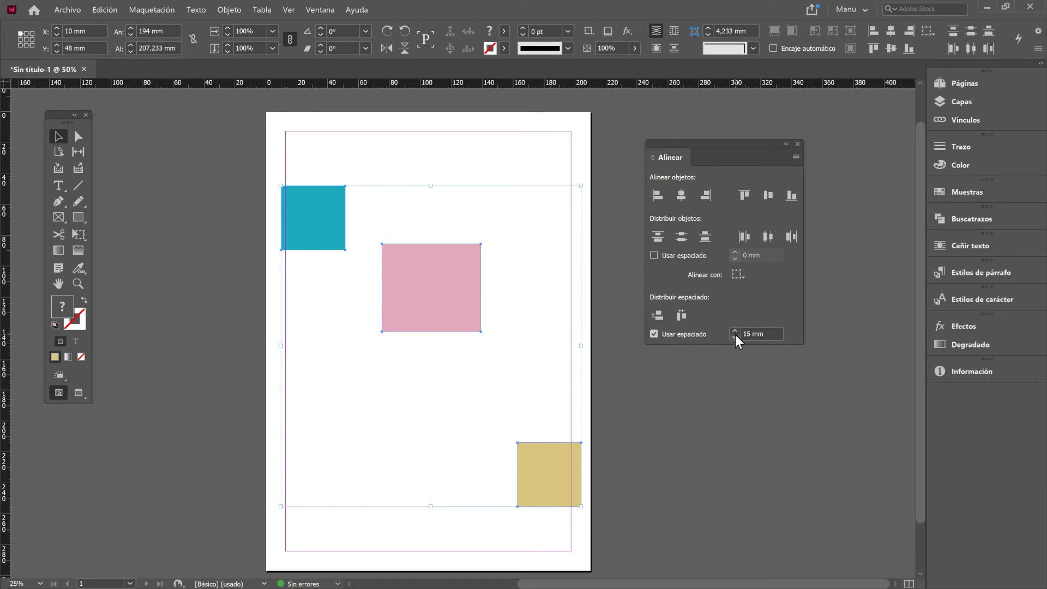
click(682, 317)
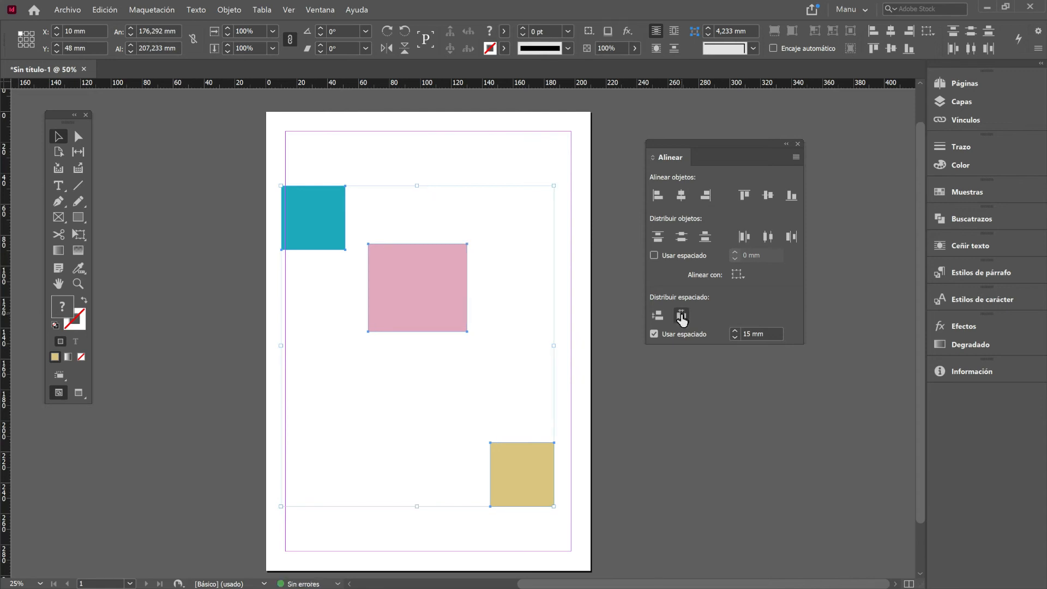
- Reduce the fixed distribution spacing to 5 mm and apply it to the horizontal spacing of the squares
click(734, 337)
click(735, 337)
click(734, 337)
click(735, 338)
click(682, 317)
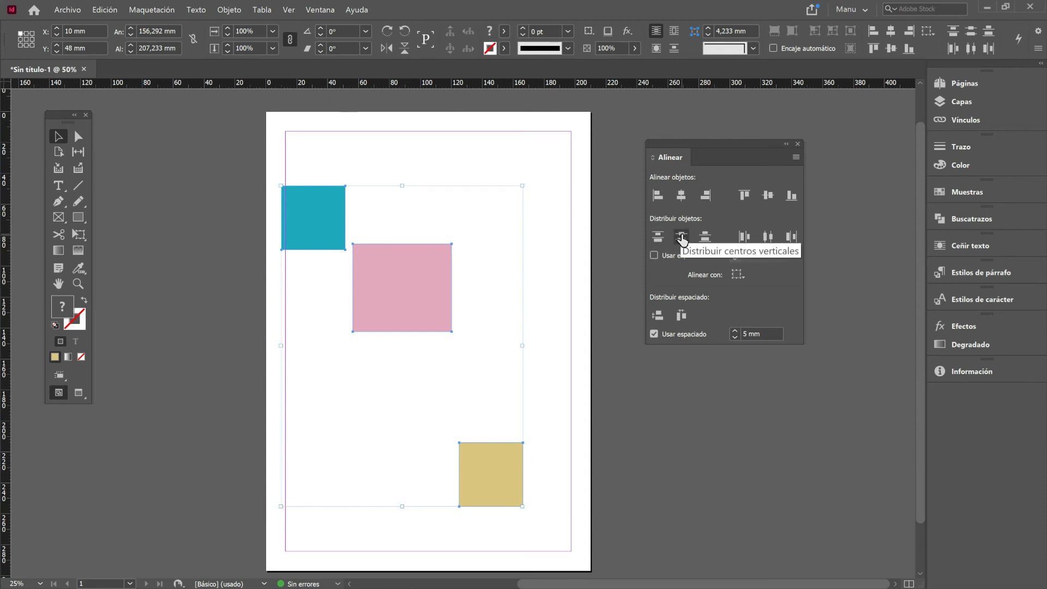
- Select all three squares, set the alignment reference to a key object, and make the pink square the key object
click(469, 458)
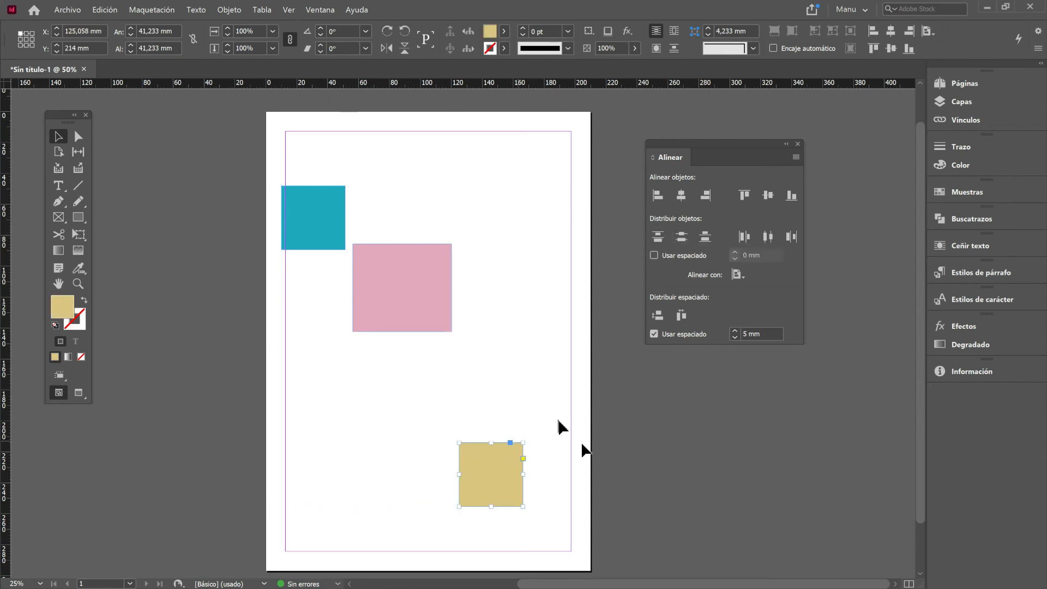
click(744, 274)
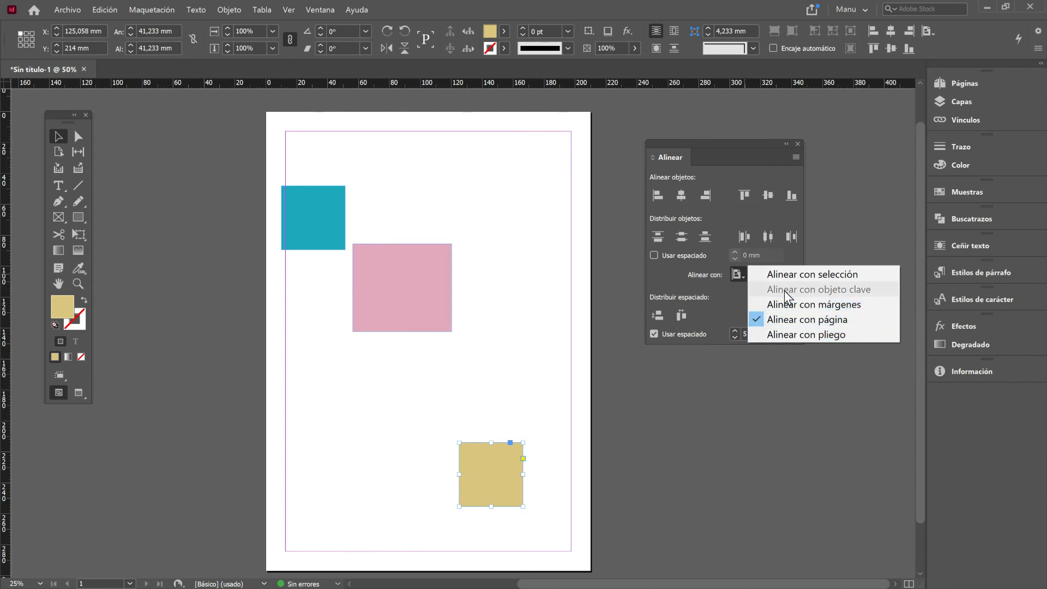
drag(548, 504, 305, 217)
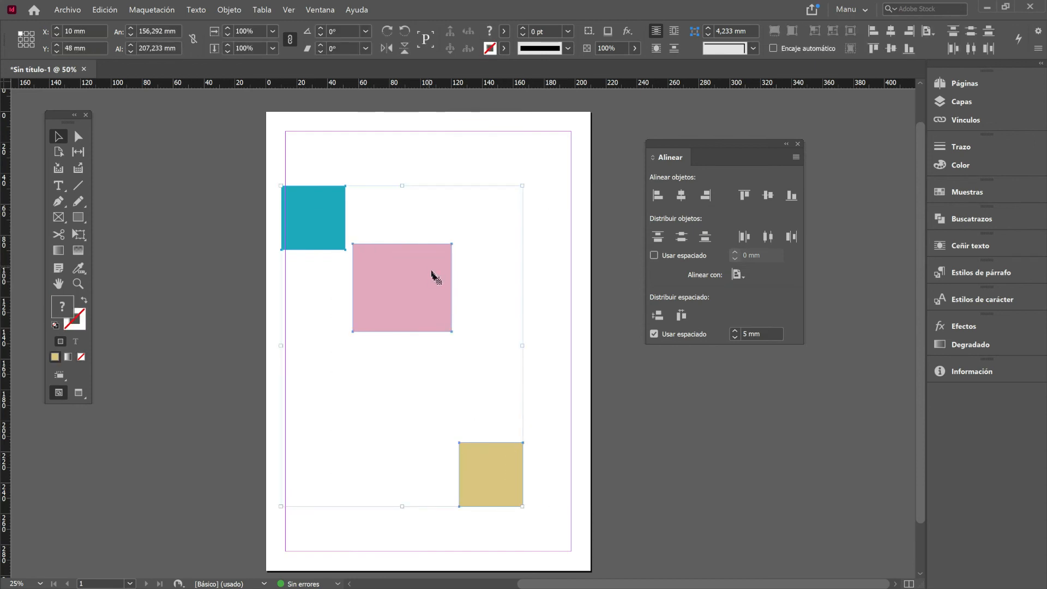
click(739, 274)
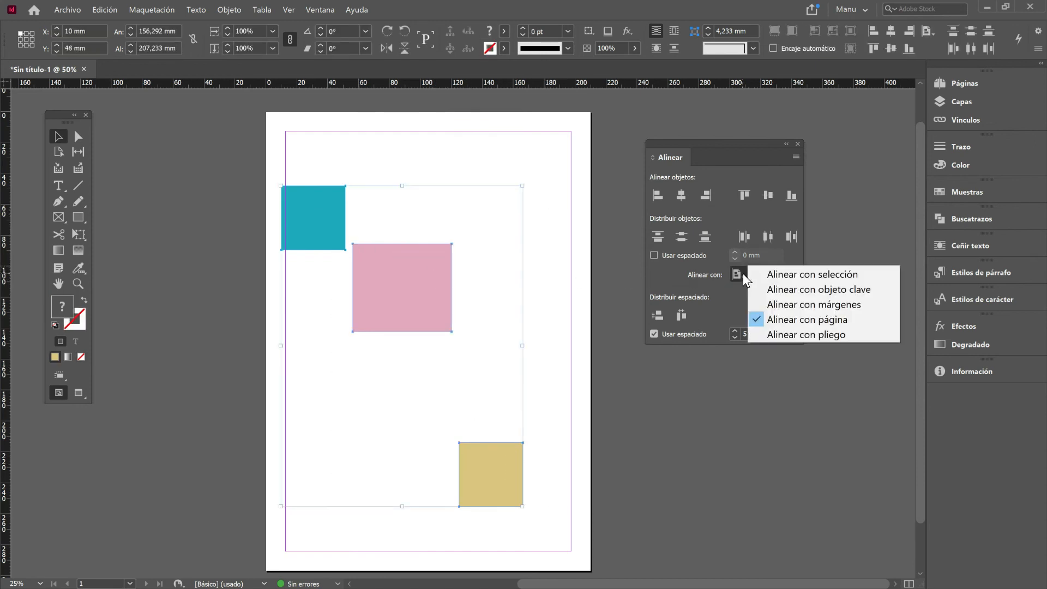
click(784, 289)
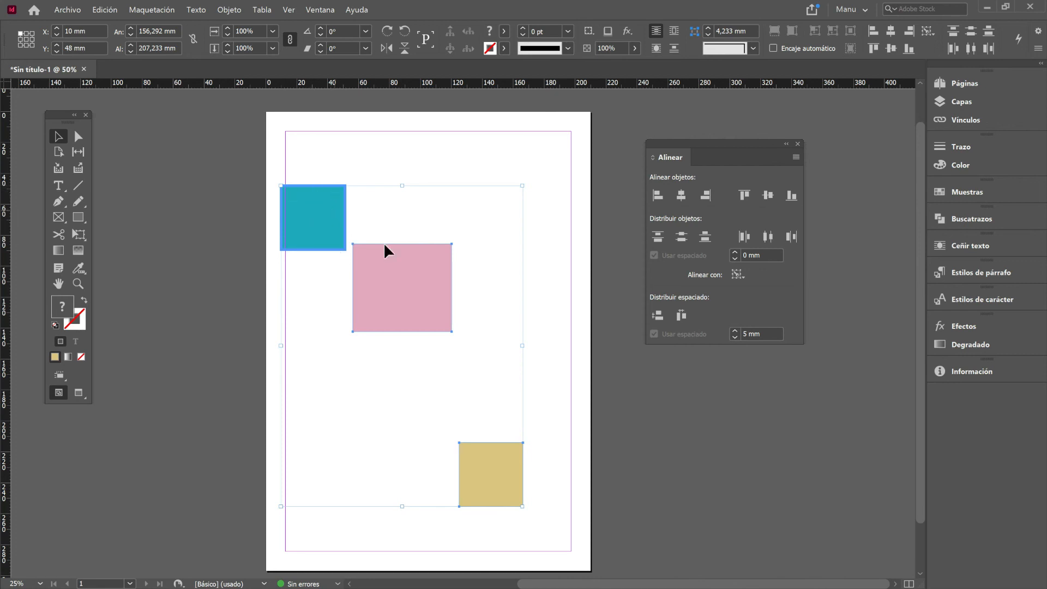
click(409, 294)
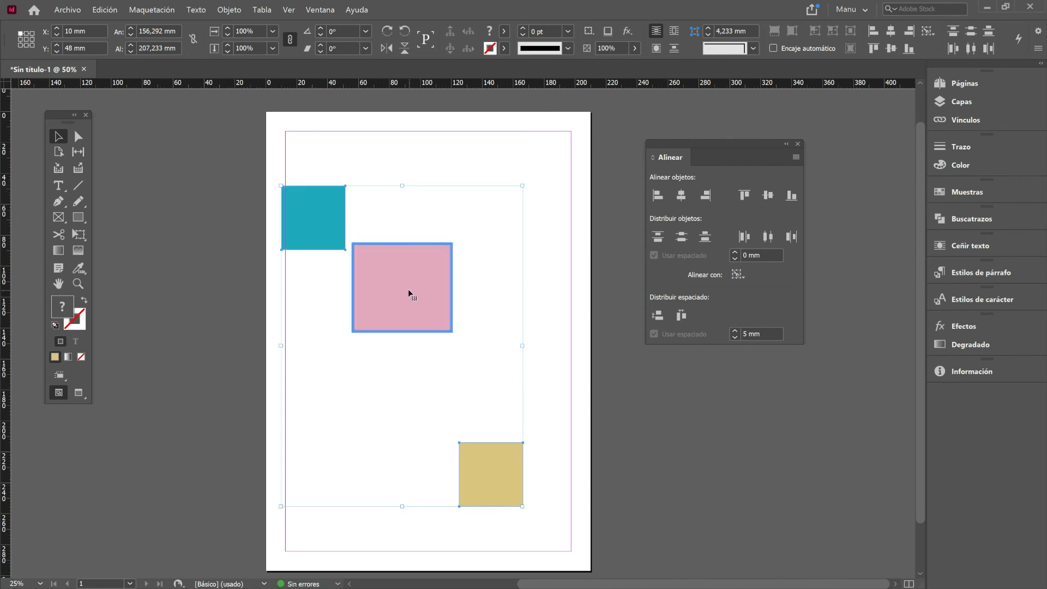
- Switch the key object to the yellow square and back to pink, then try aligning all top edges to it
click(490, 476)
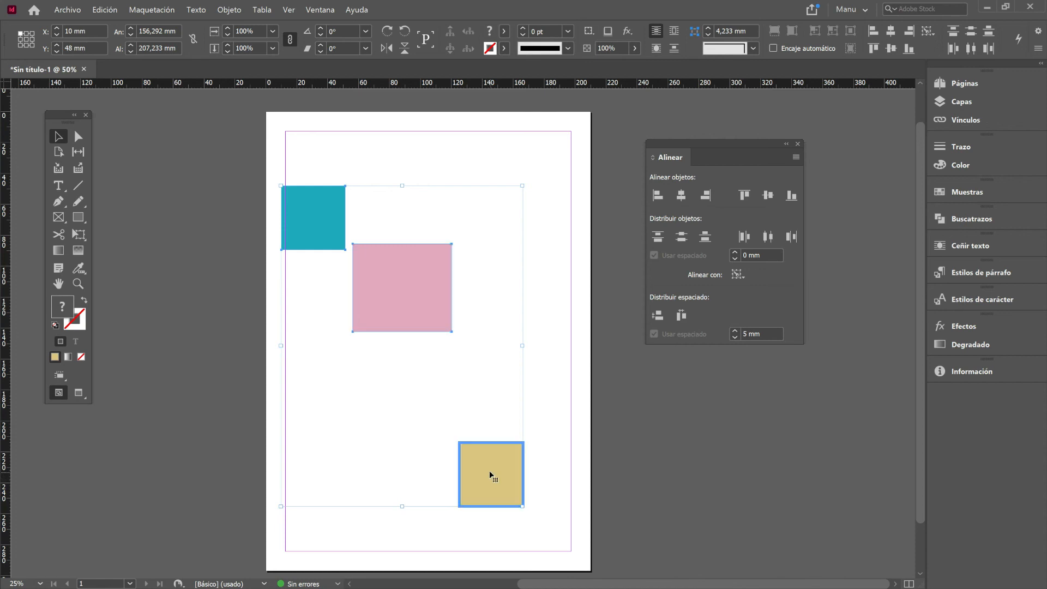
click(413, 297)
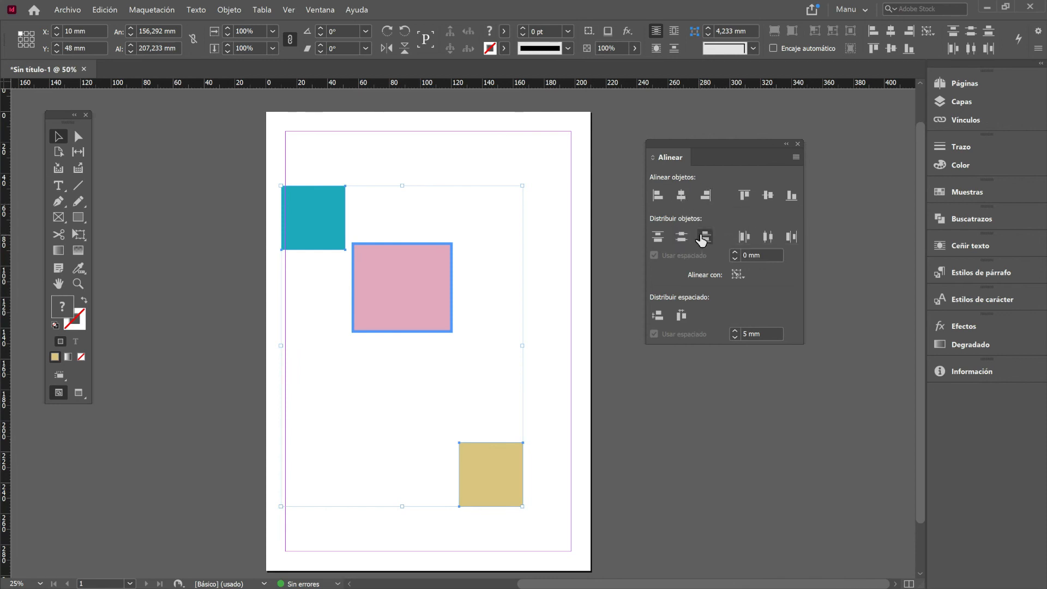
click(745, 195)
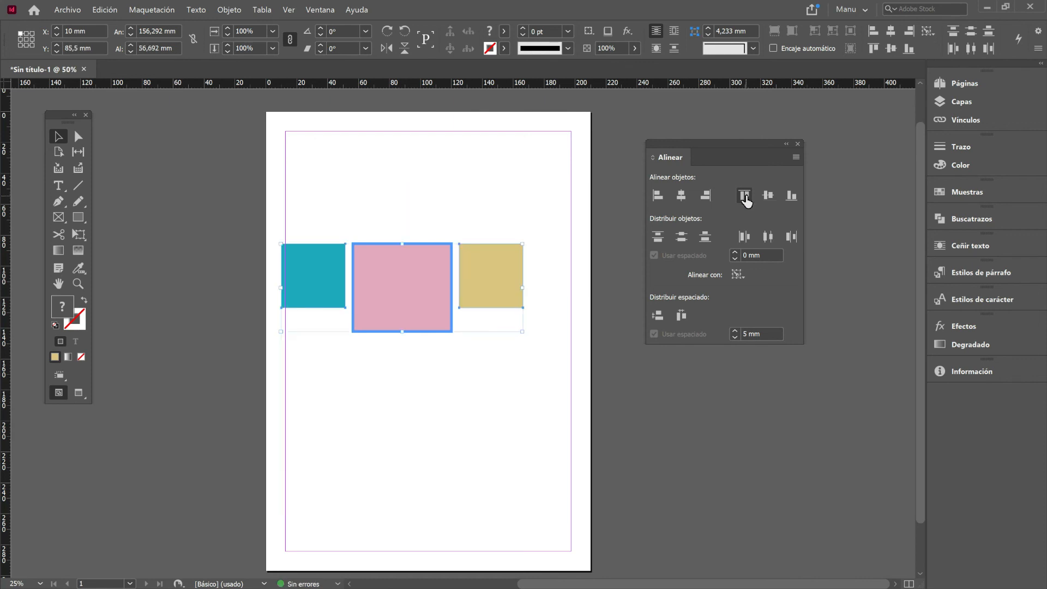
key(ctrl+z)
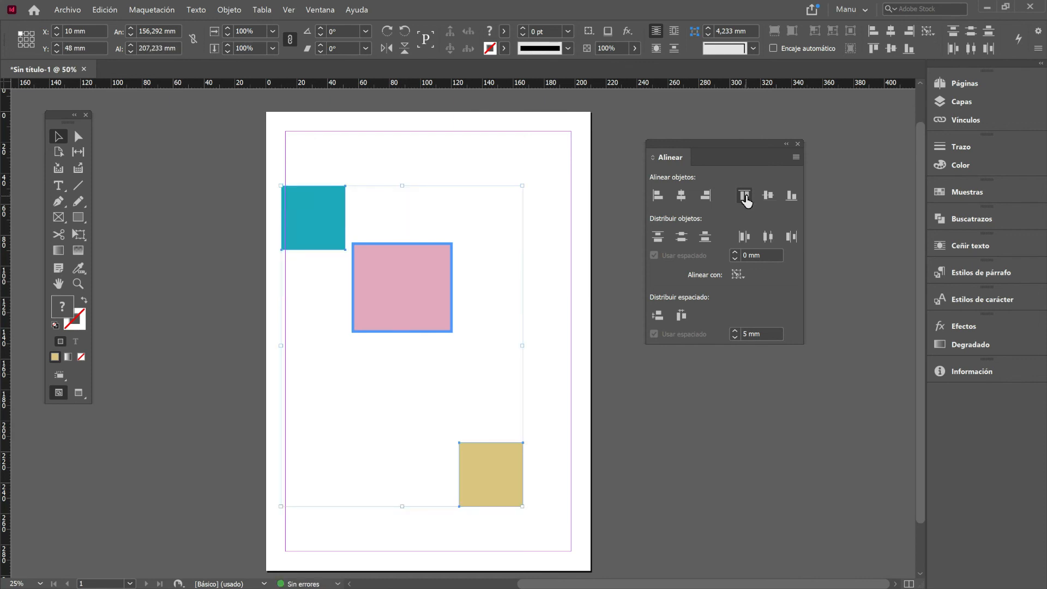
- Try aligning the squares' horizontal centres to the pink key object, then undo it and clear the selection
click(681, 202)
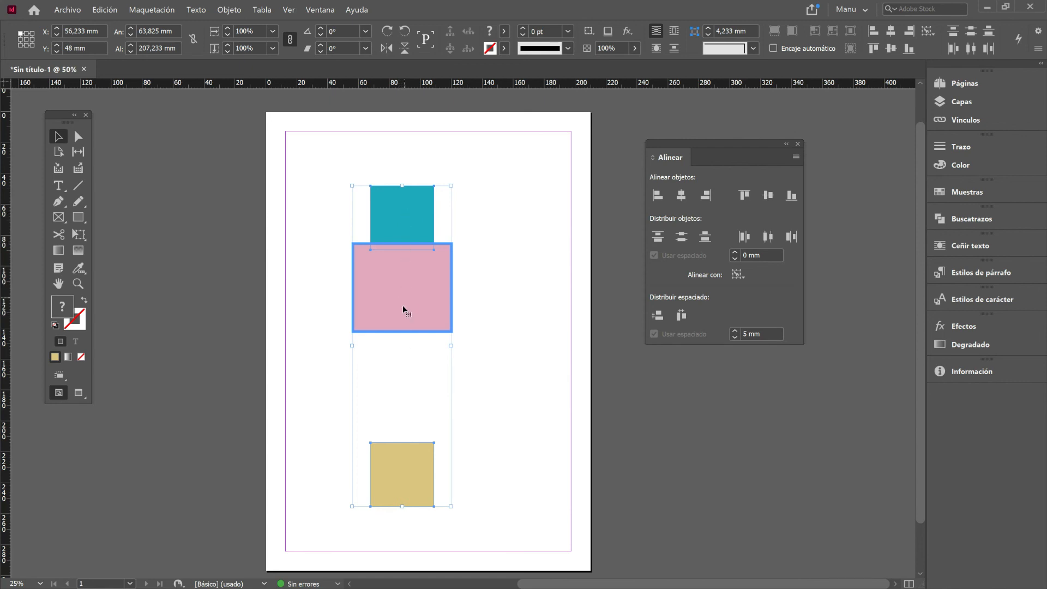
key(ctrl+z)
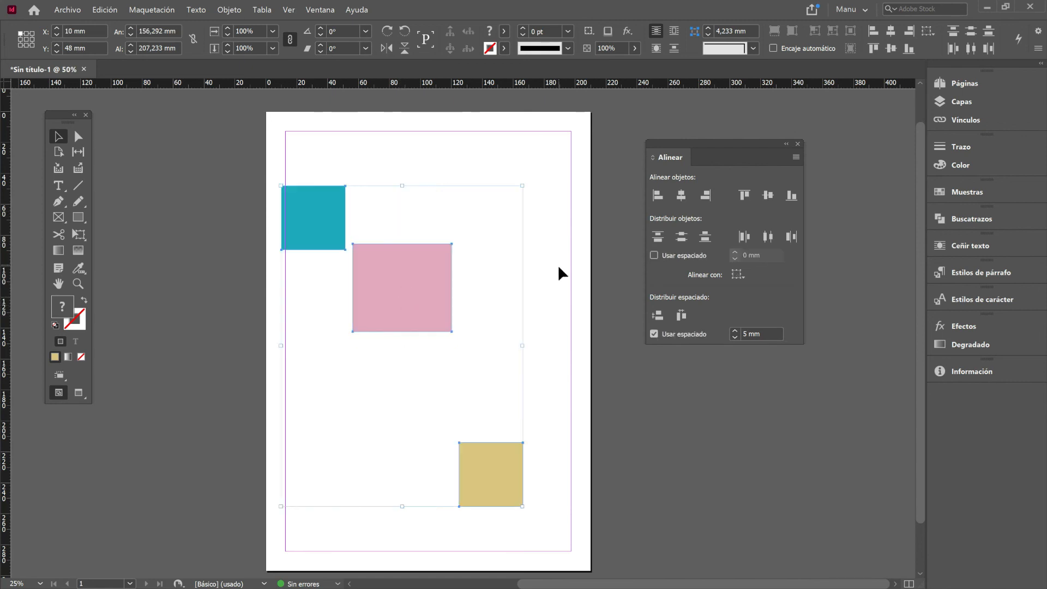
click(558, 268)
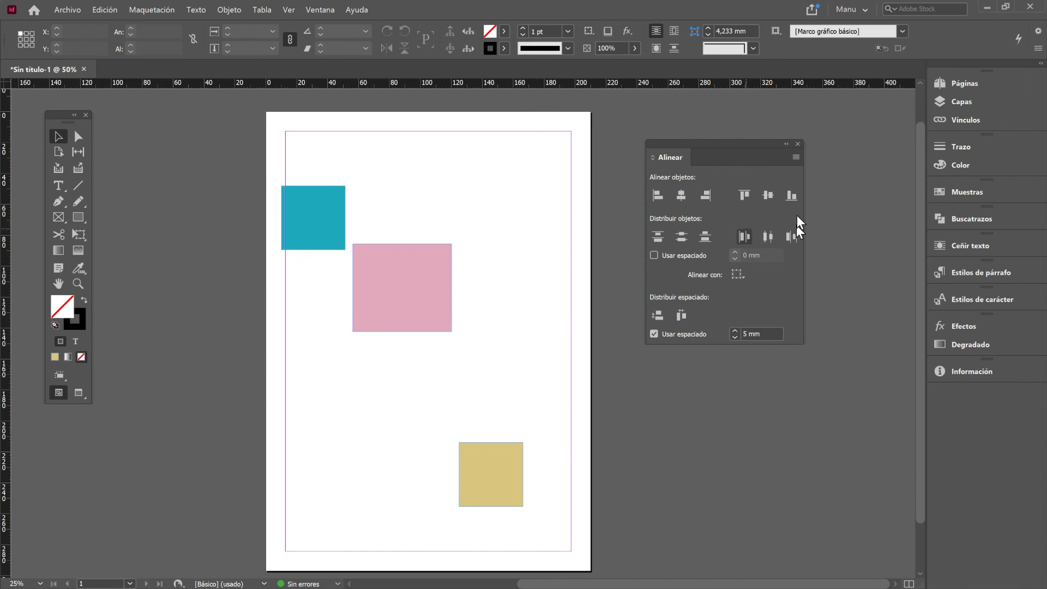
- Delete the yellow and teal squares, keeping only the pink one on the page
drag(545, 489, 492, 430)
key(Delete)
click(290, 218)
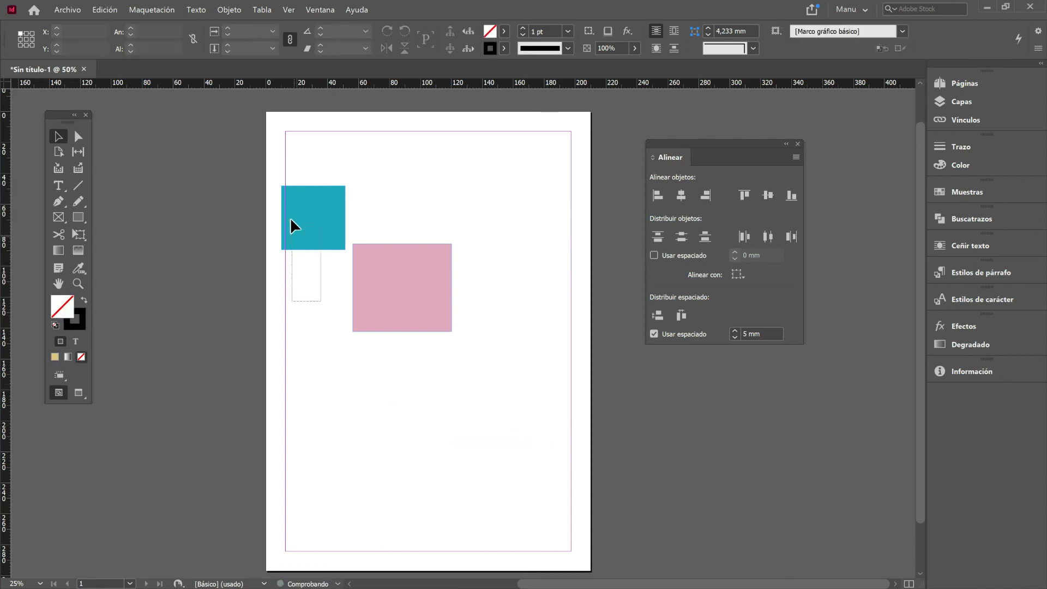
key(Delete)
- Set the alignment reference to the page and centre the pink square horizontally and vertically on it
drag(435, 278, 432, 281)
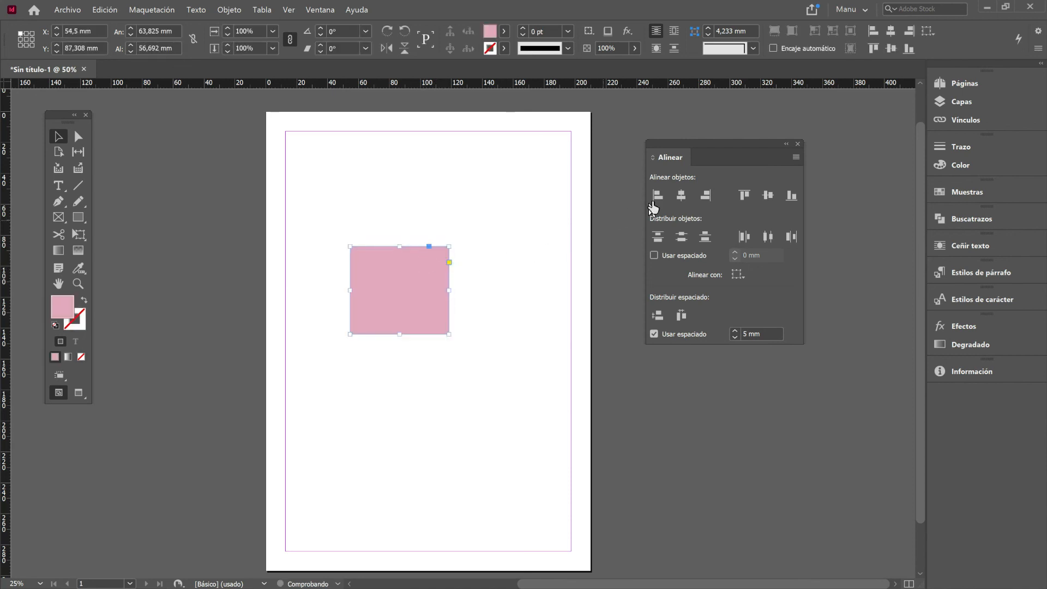
click(741, 276)
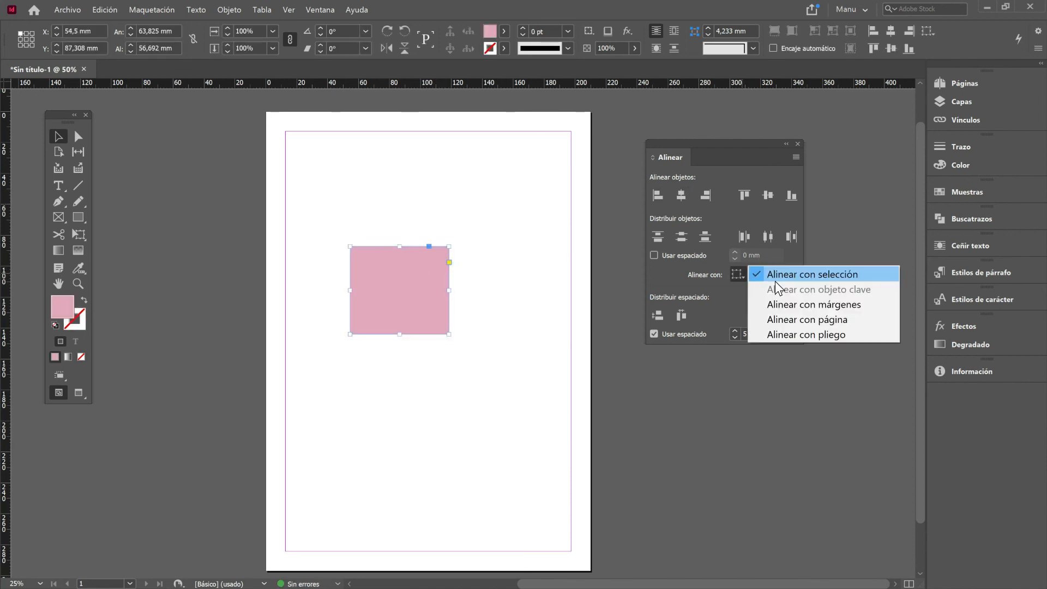
click(785, 324)
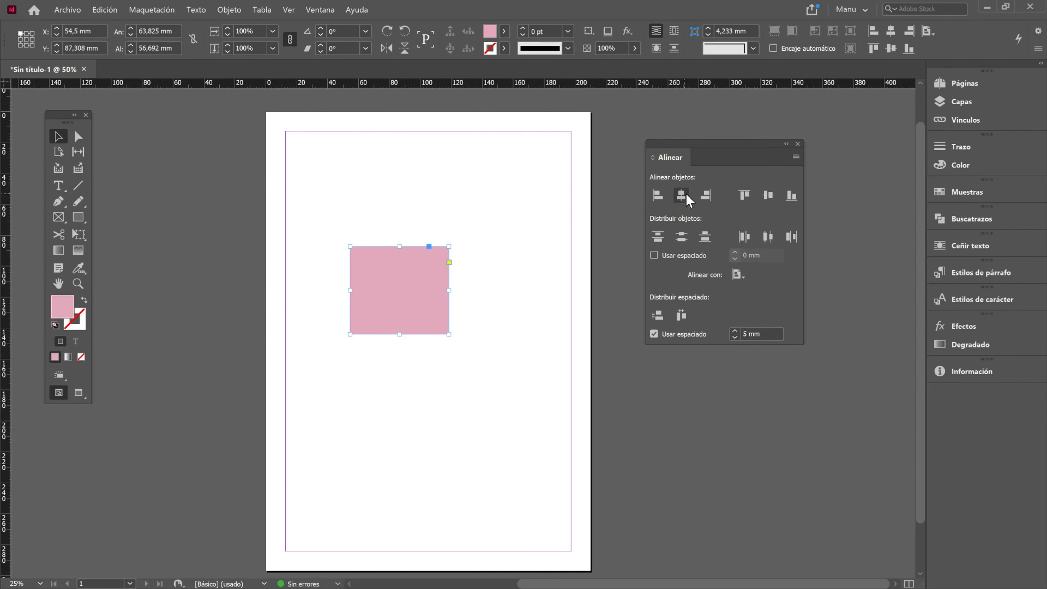
click(681, 196)
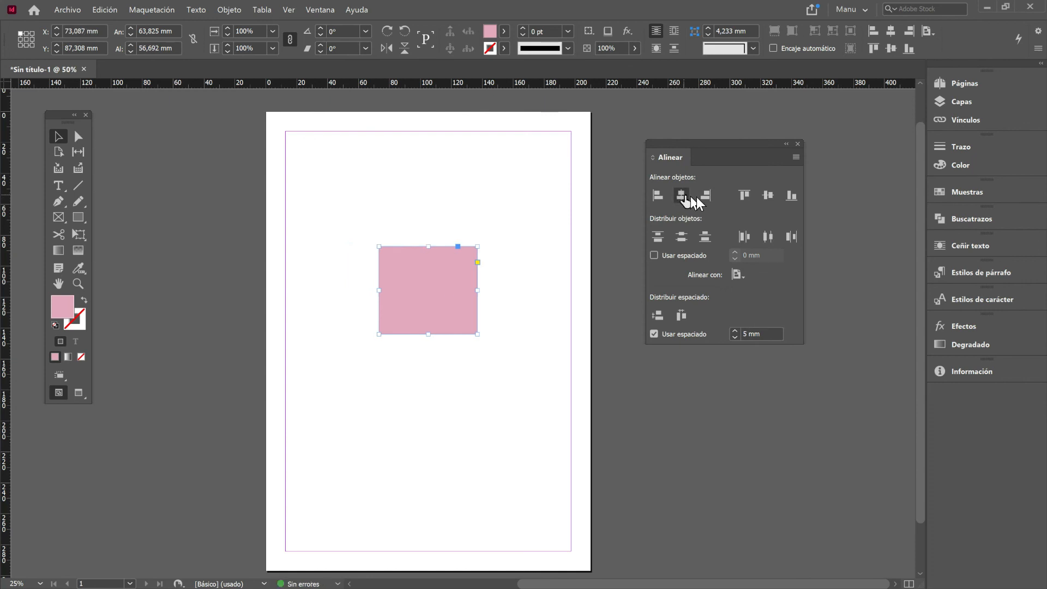
click(768, 196)
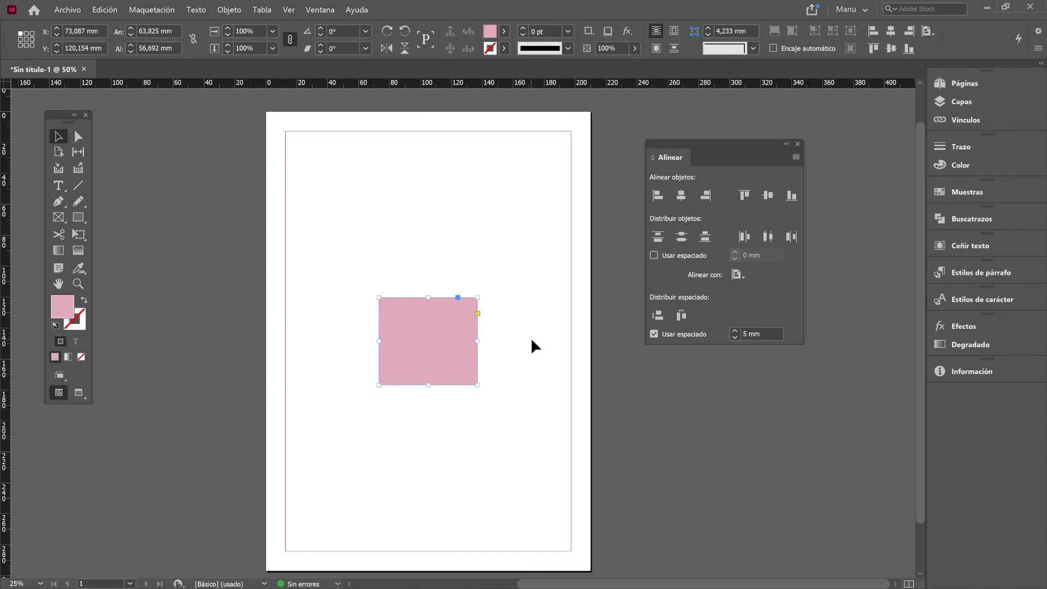
click(532, 338)
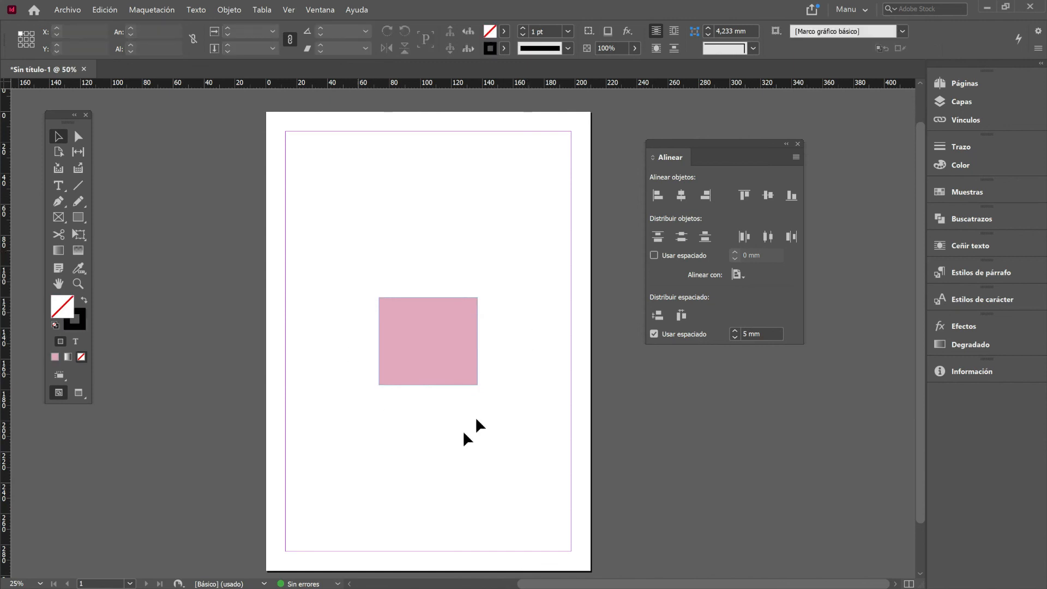
- Create a text frame reading "INDESIGN" above the pink square and resize it to about 70.5 by 16 mm
click(452, 371)
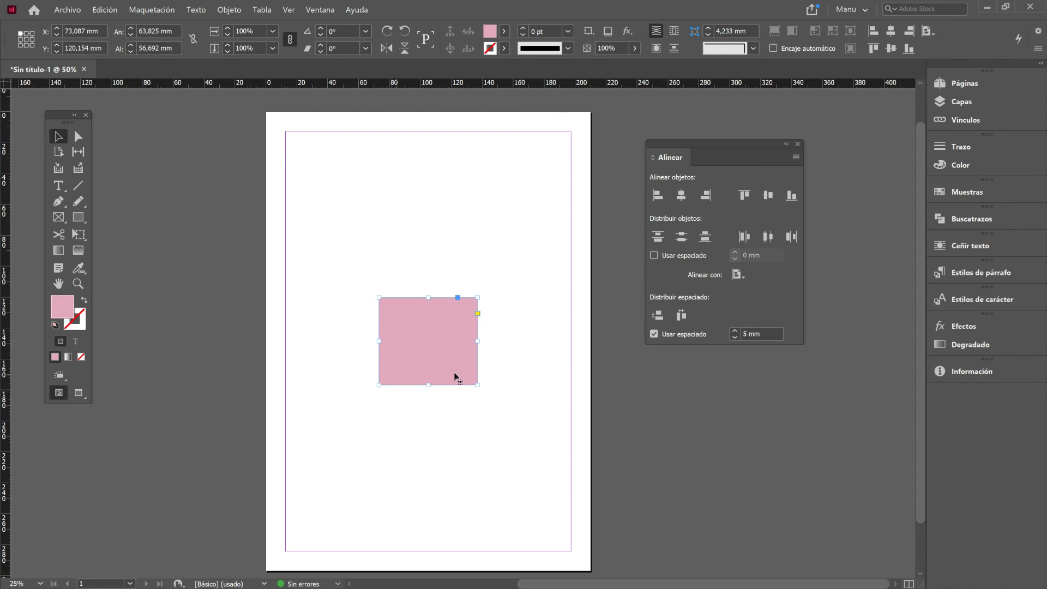
click(59, 186)
drag(305, 186, 463, 243)
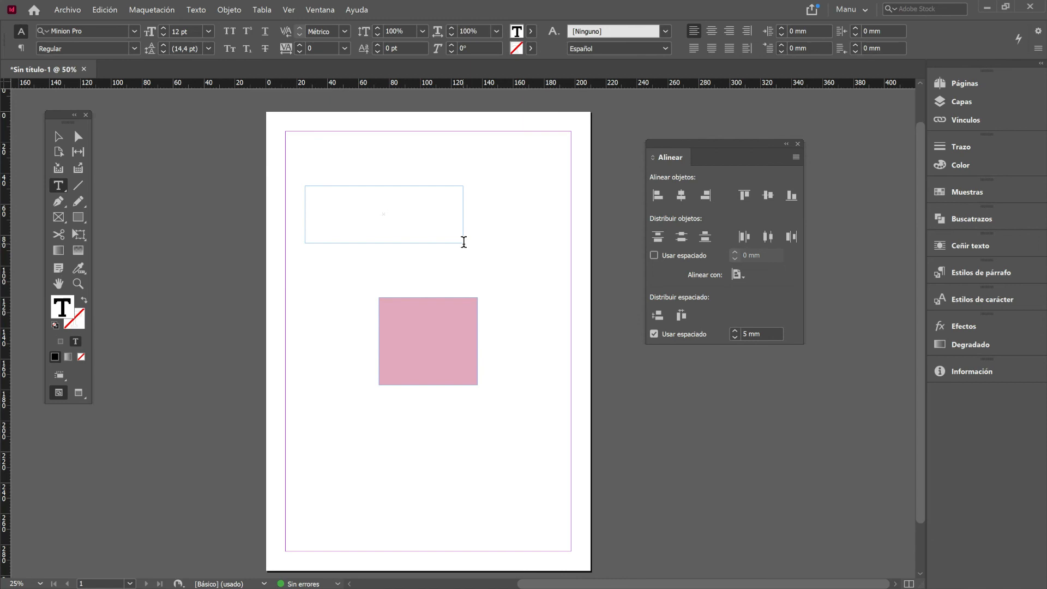
text(INDESIGTN)
key(Left)
key(BackSpace)
key(Escape)
drag(465, 242, 415, 210)
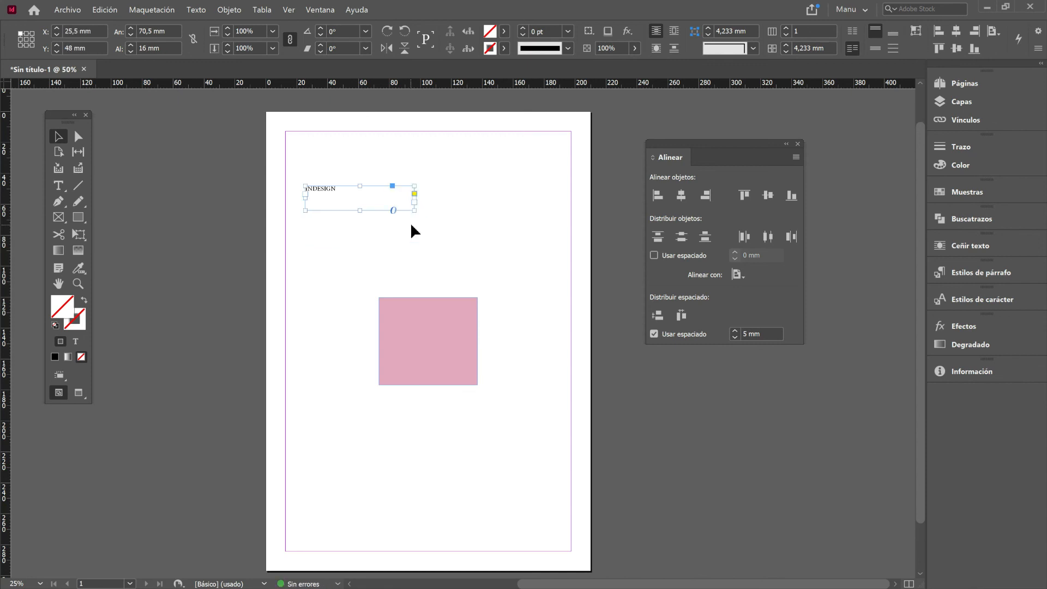
- Increase the font size of the whole INDESIGN text to 43 pt and deselect the frame
double_click(333, 191)
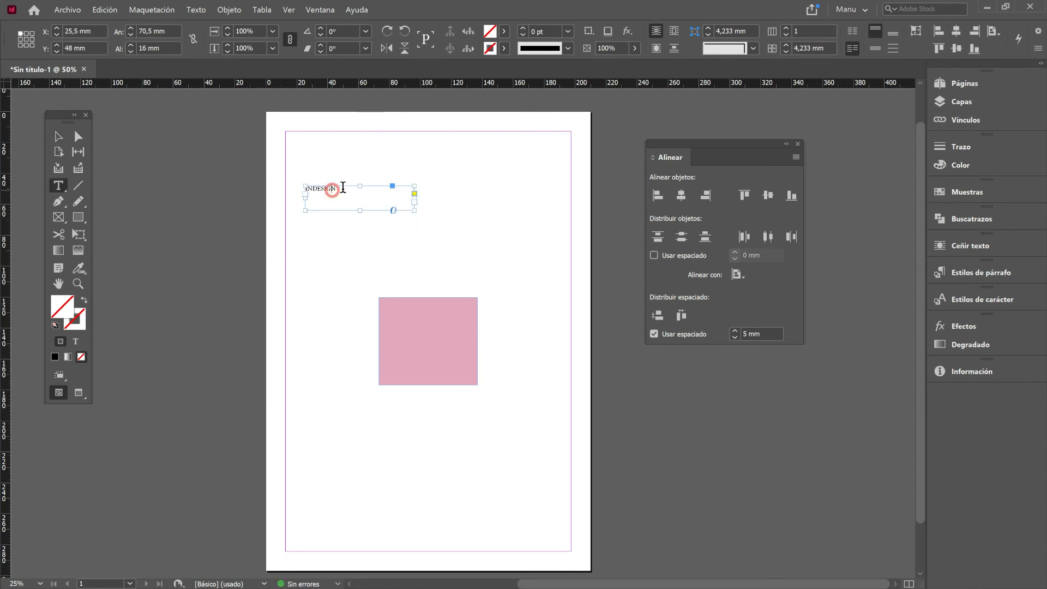
key(ctrl+a)
click(164, 27)
click(163, 27)
click(163, 27)
click(164, 27)
click(165, 27)
click(165, 27)
click(165, 27)
click(164, 27)
click(165, 27)
click(165, 27)
click(165, 28)
click(166, 27)
click(166, 27)
click(166, 27)
click(166, 27)
click(59, 140)
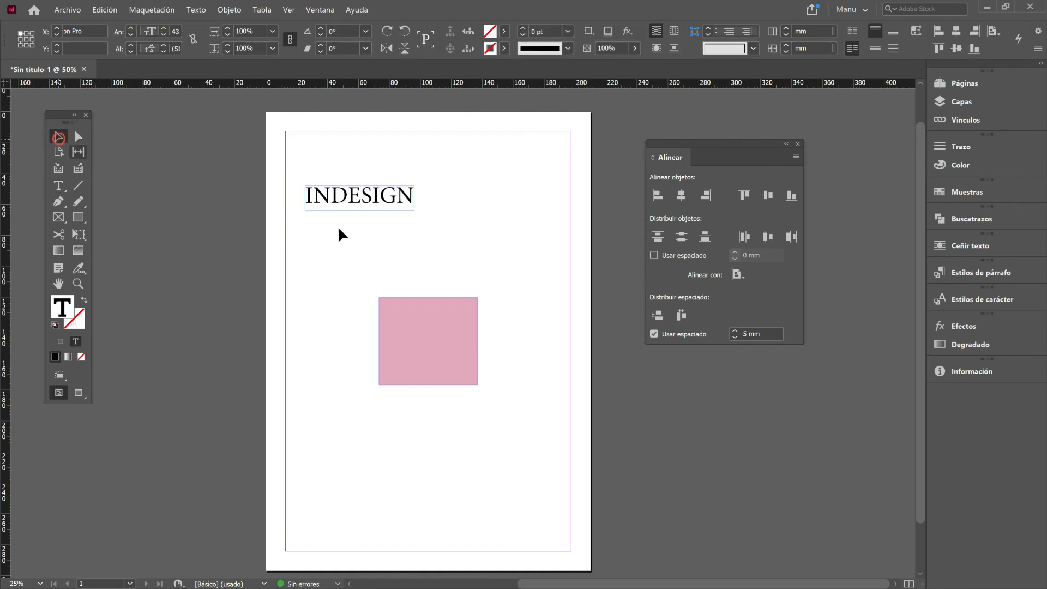
click(428, 244)
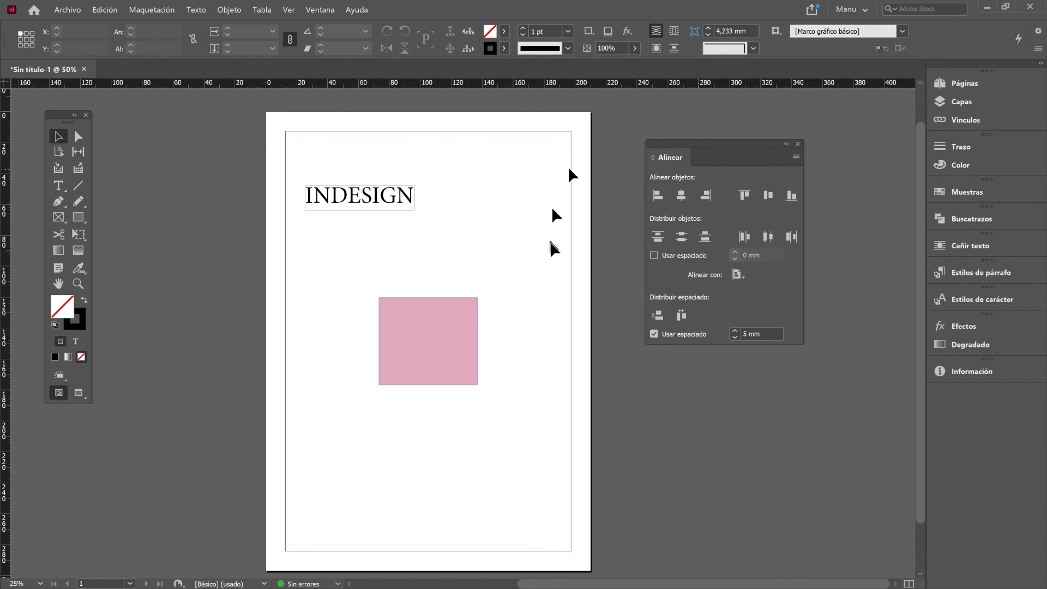
- Align the INDESIGN text frame's horizontal centre to the page
click(353, 206)
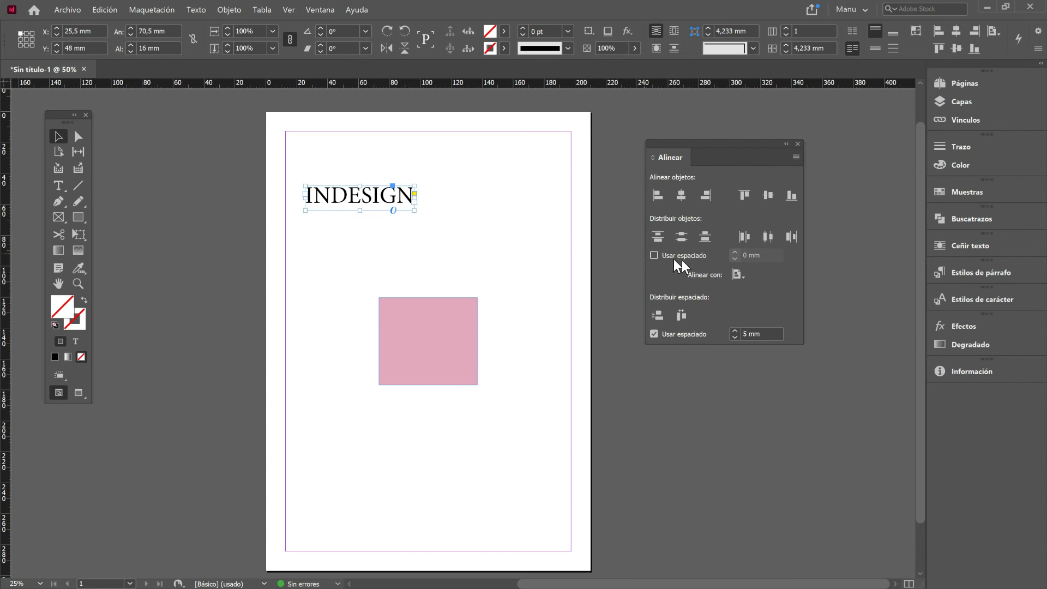
click(738, 274)
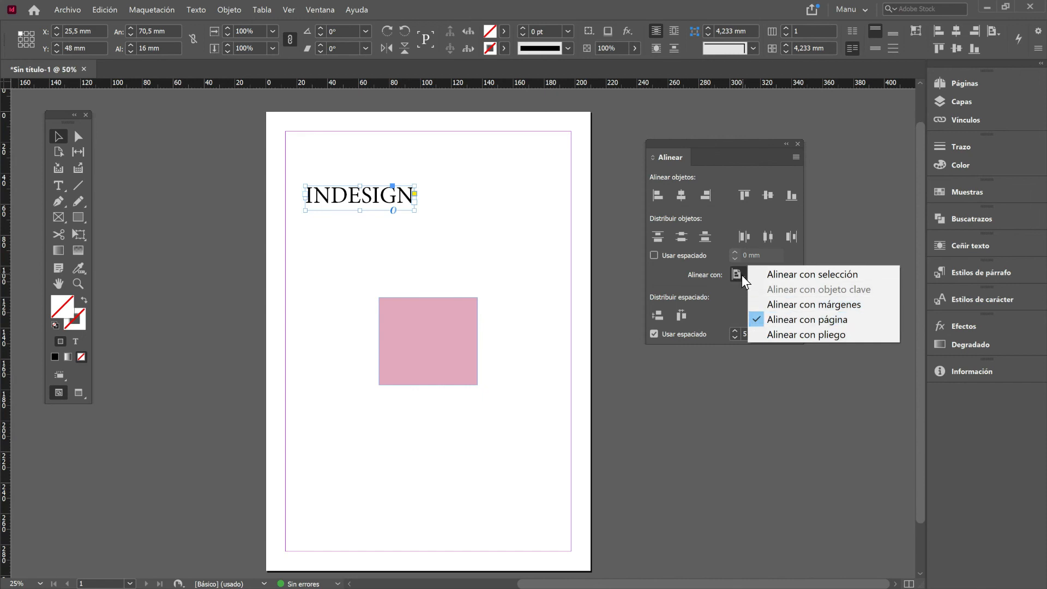
click(682, 195)
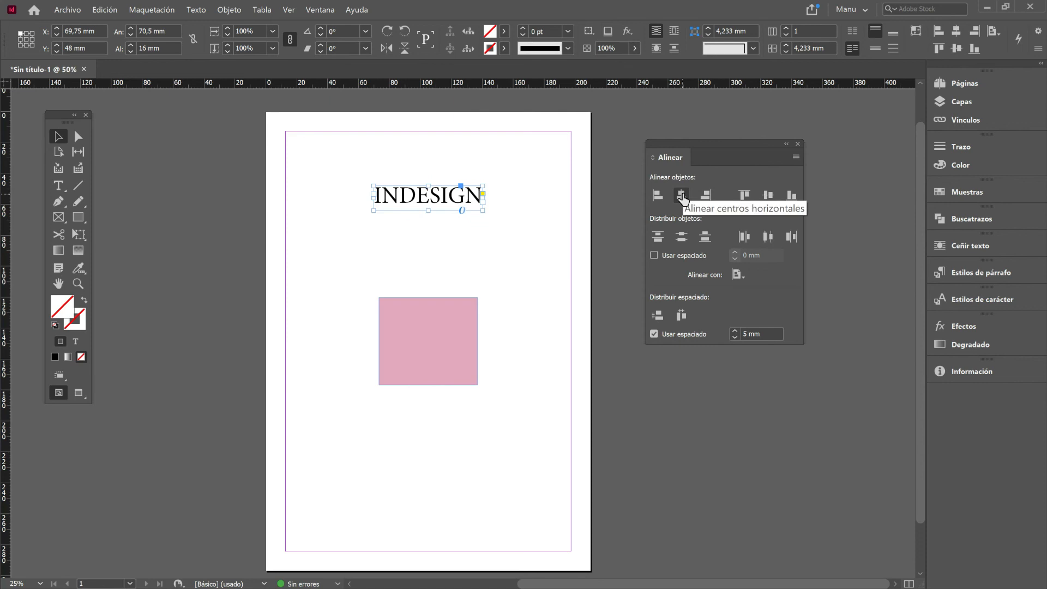
- Nudge the INDESIGN frame slightly left, move it up to the top margin at Y 12.7 mm, and select the pink square
key(Left)
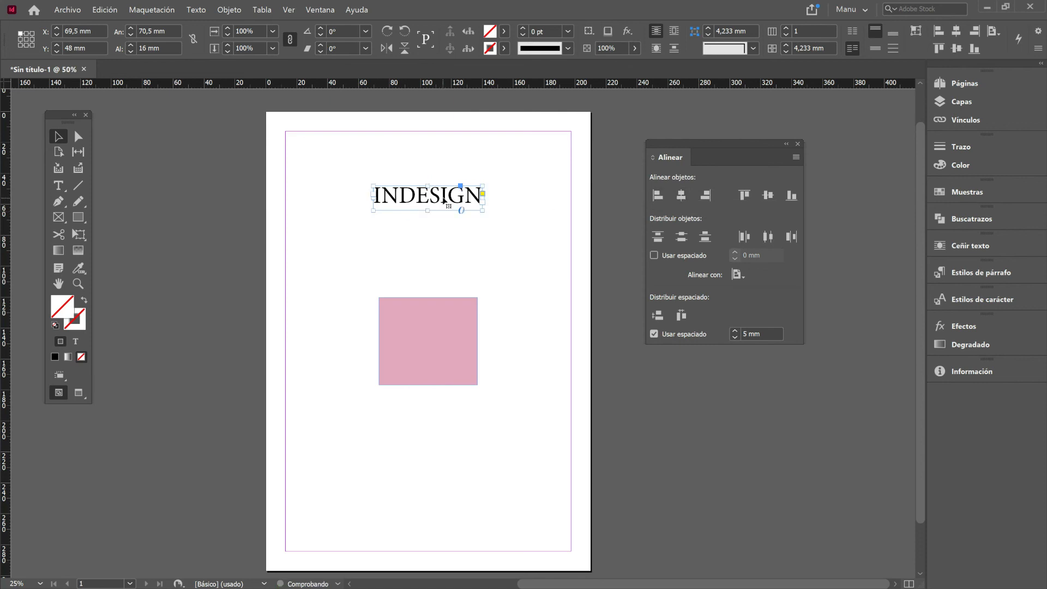
drag(443, 200, 447, 143)
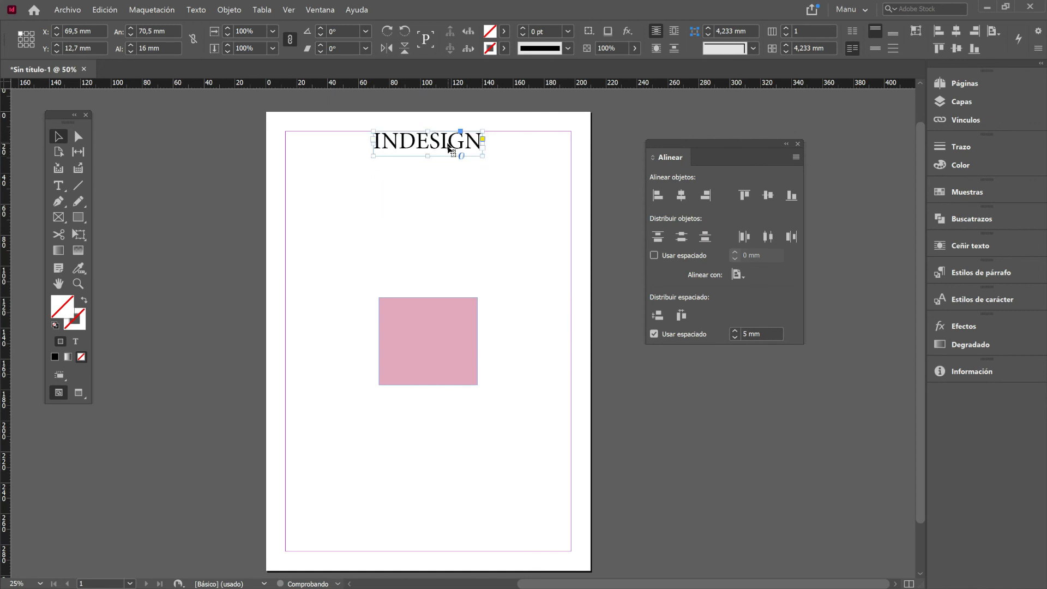
click(445, 313)
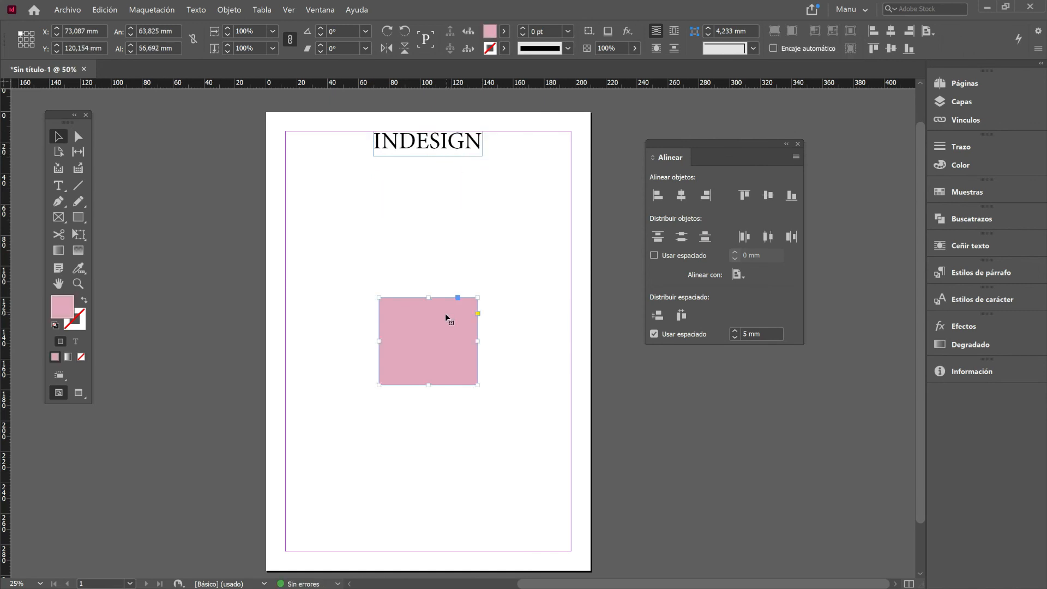